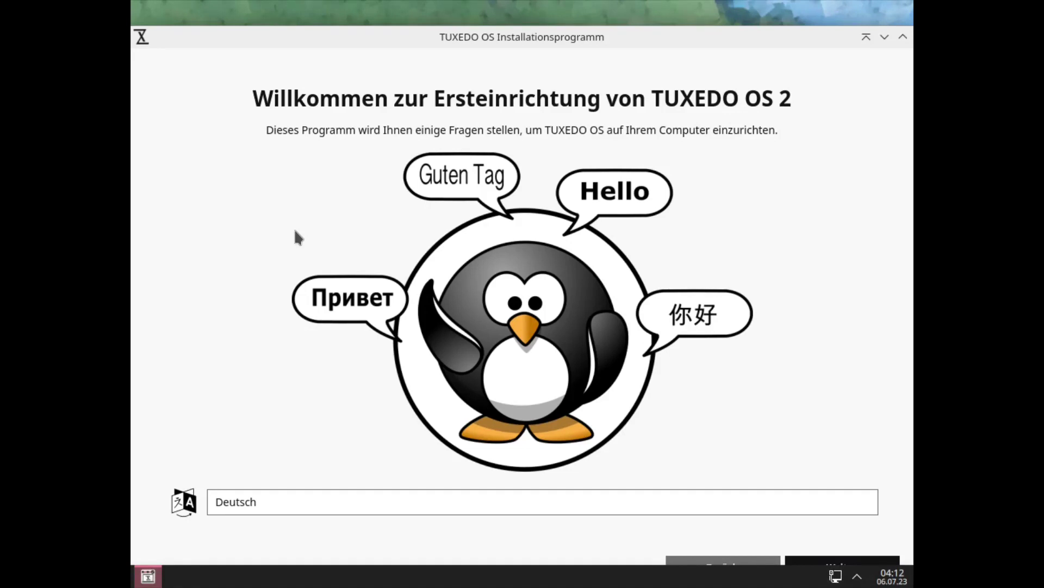
Switch the setup program's language from Deutsch to American English.
click(302, 501)
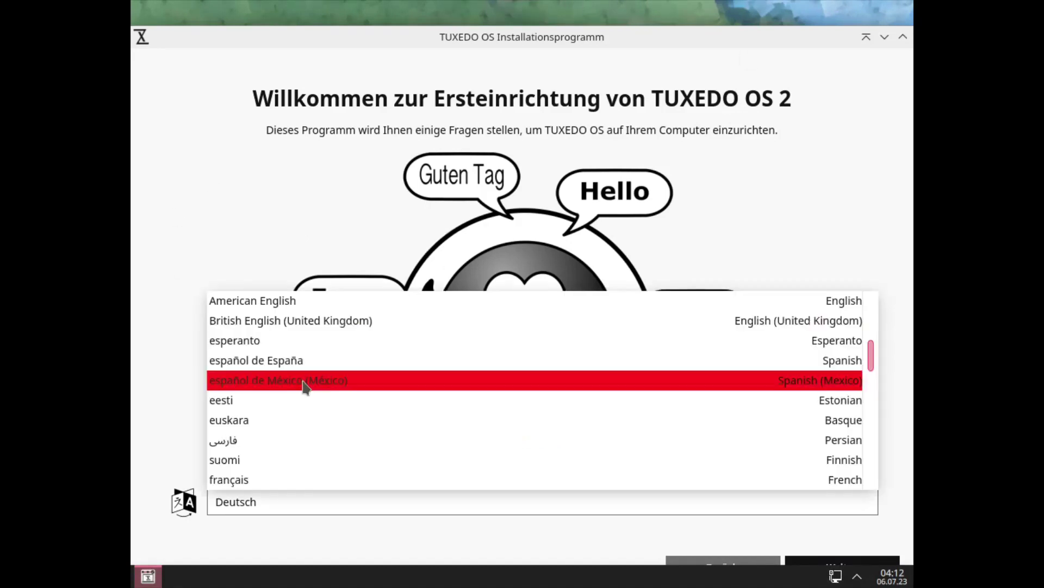
click(266, 301)
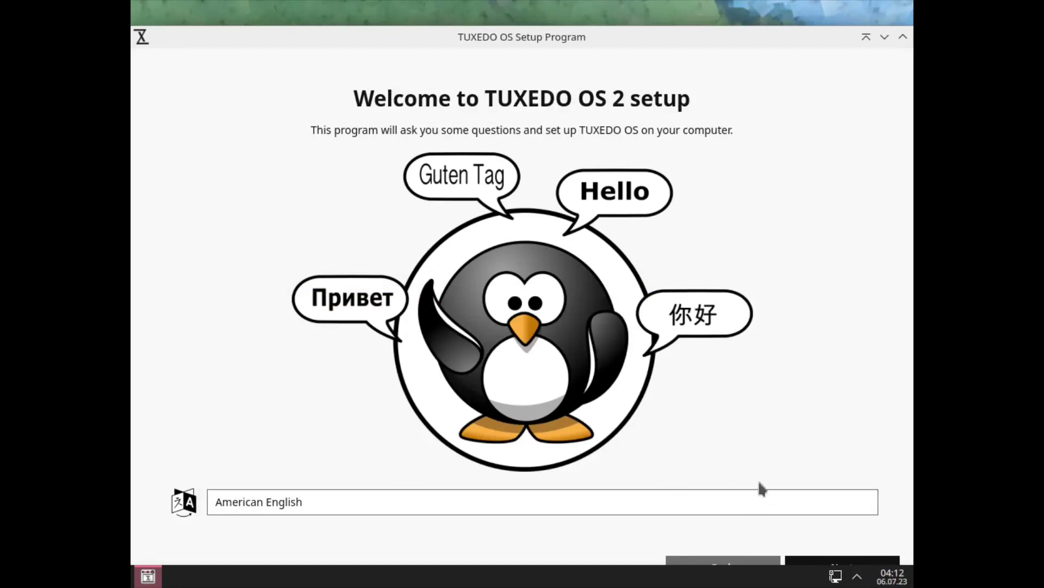
Accept the America/Phoenix time zone and English (US) keyboard, then run setup.
click(805, 561)
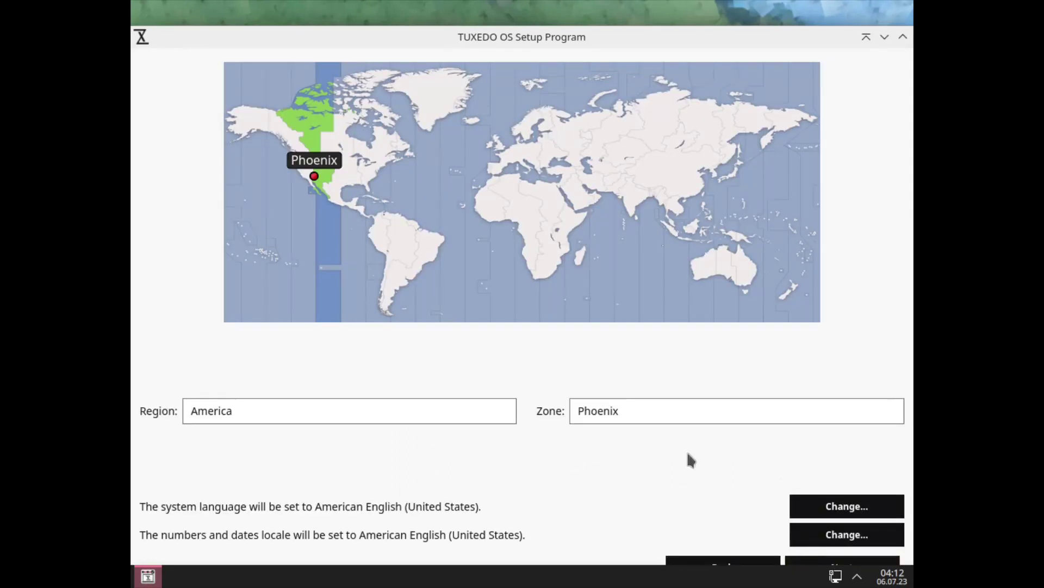
drag(819, 50, 797, 9)
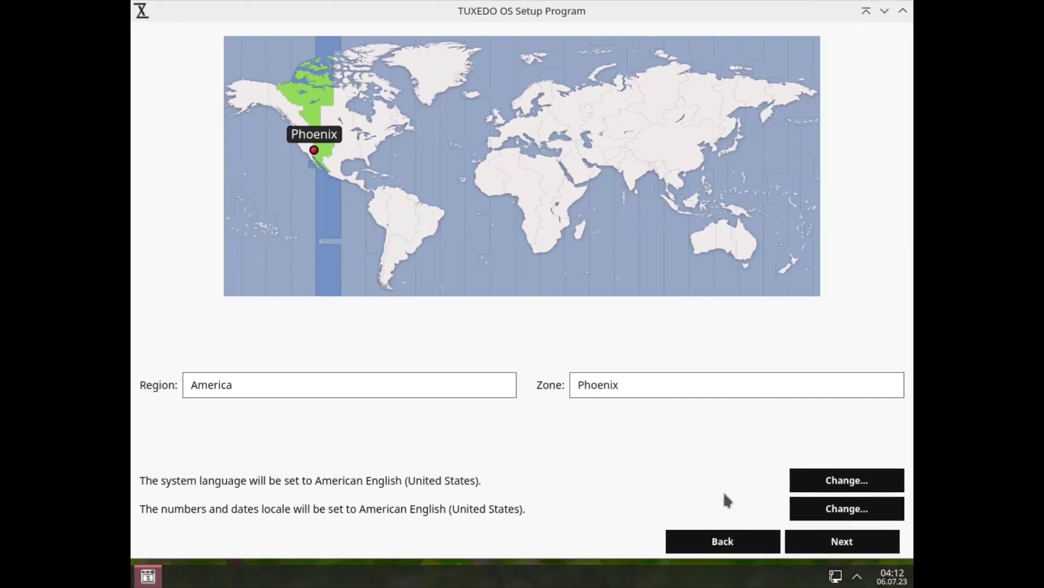
click(827, 551)
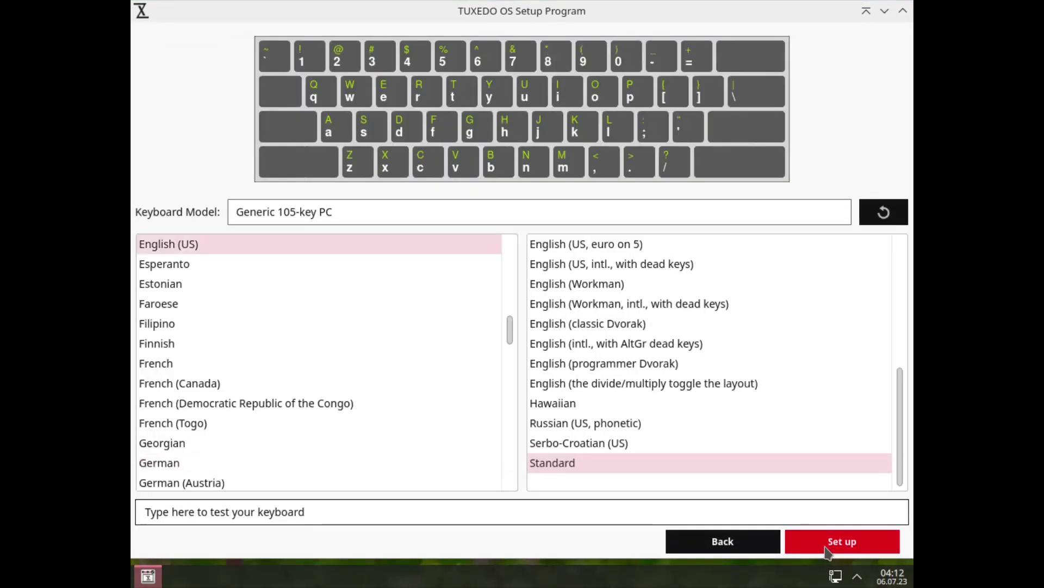
click(839, 551)
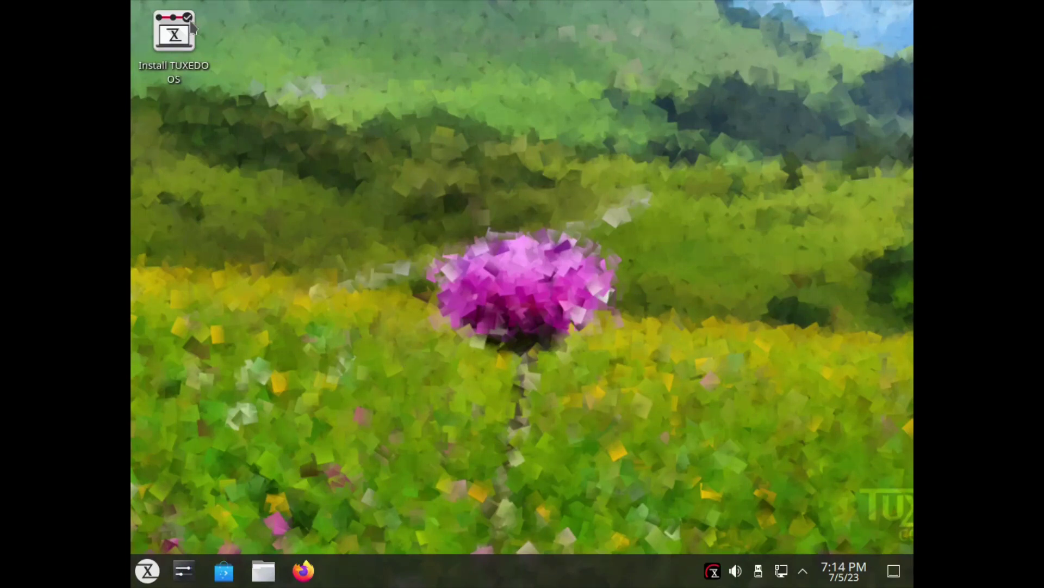
Launch the installer and choose Erase disk for the 19.99 GiB vda drive.
click(175, 43)
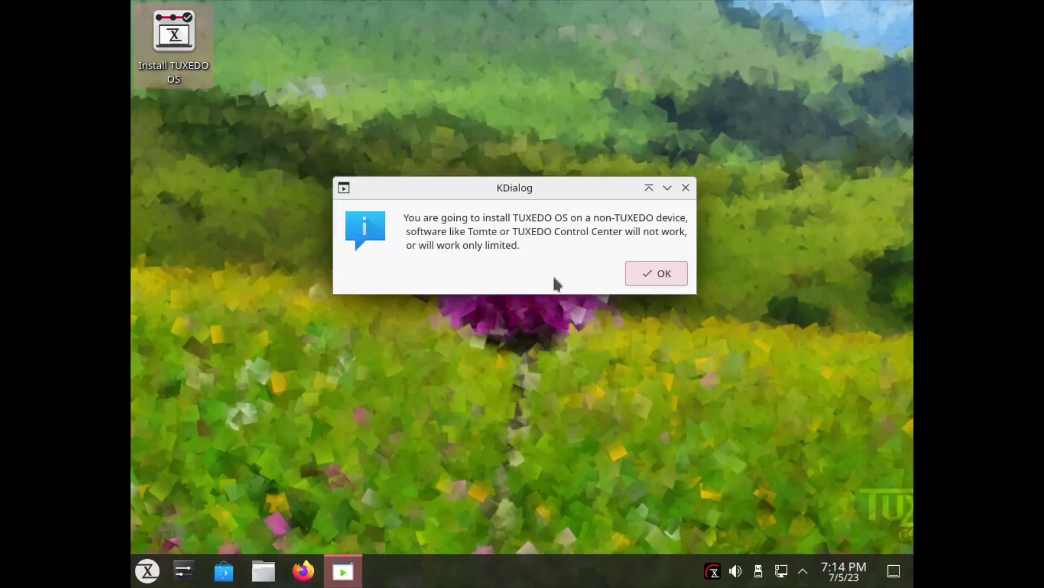
click(658, 276)
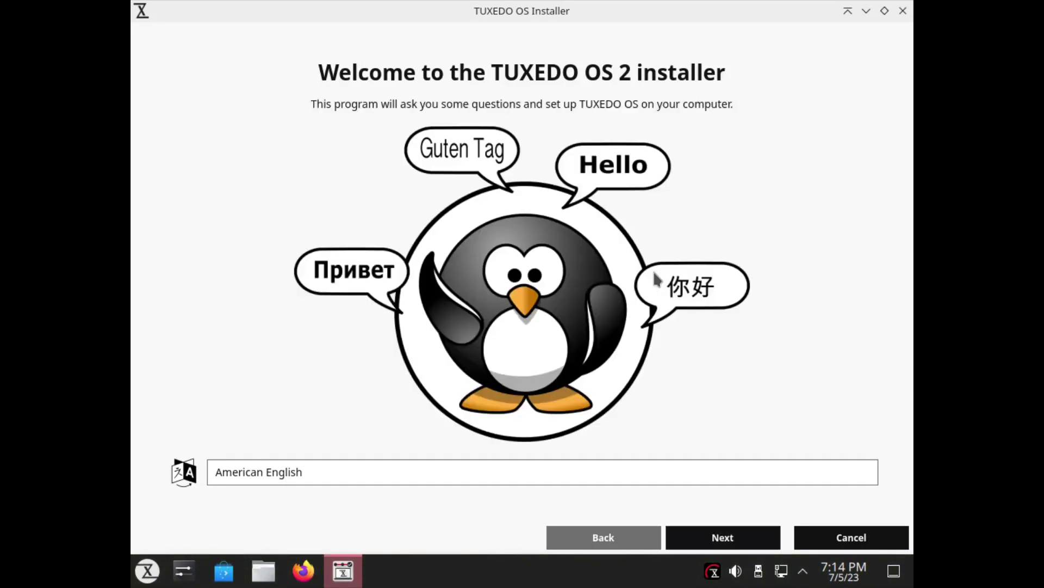
click(749, 539)
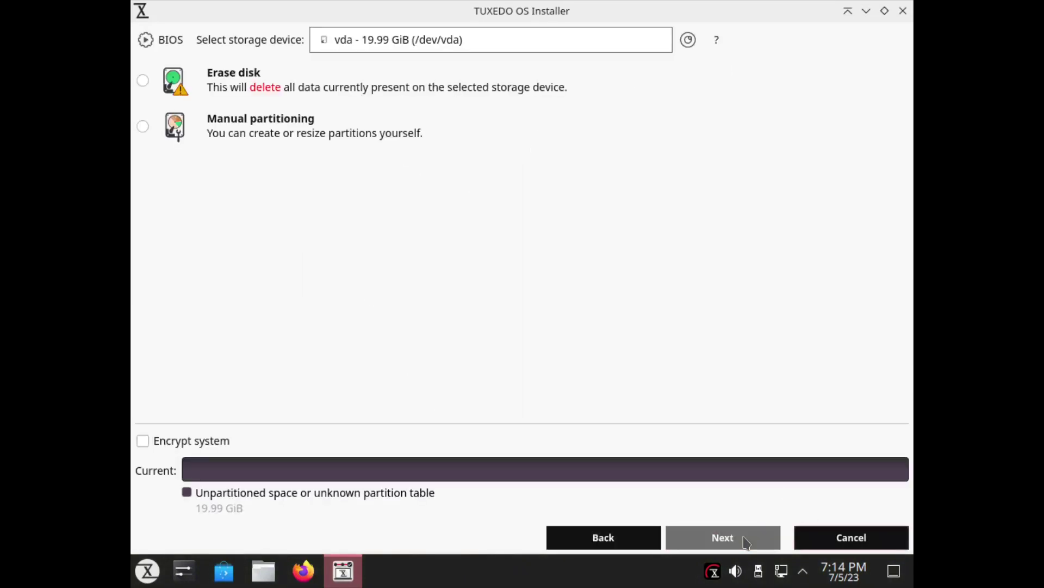
click(143, 81)
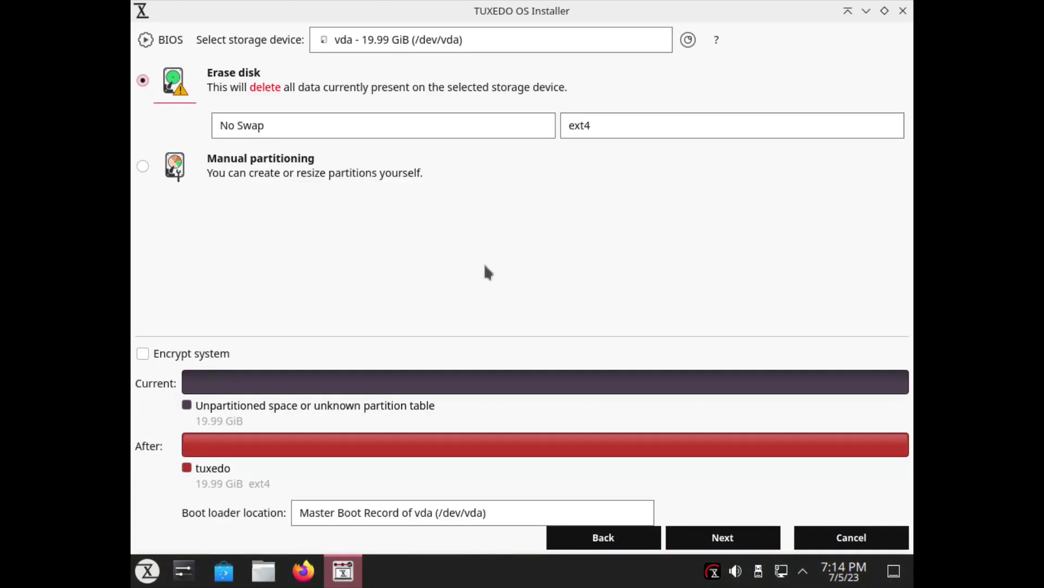
click(745, 547)
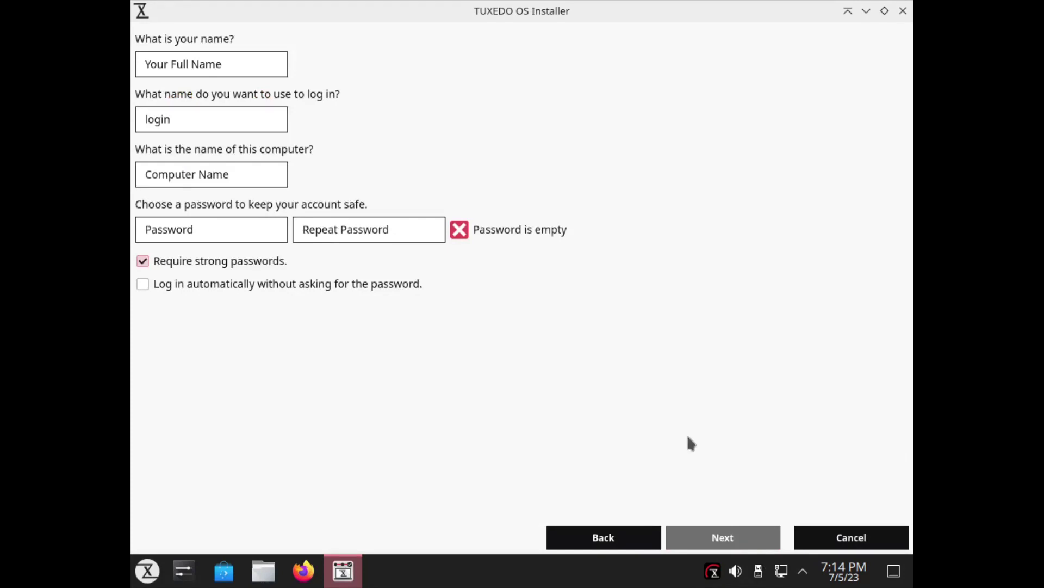
Enter the user's full name and login name, and set the computer name to tuxedo.
text(thu)
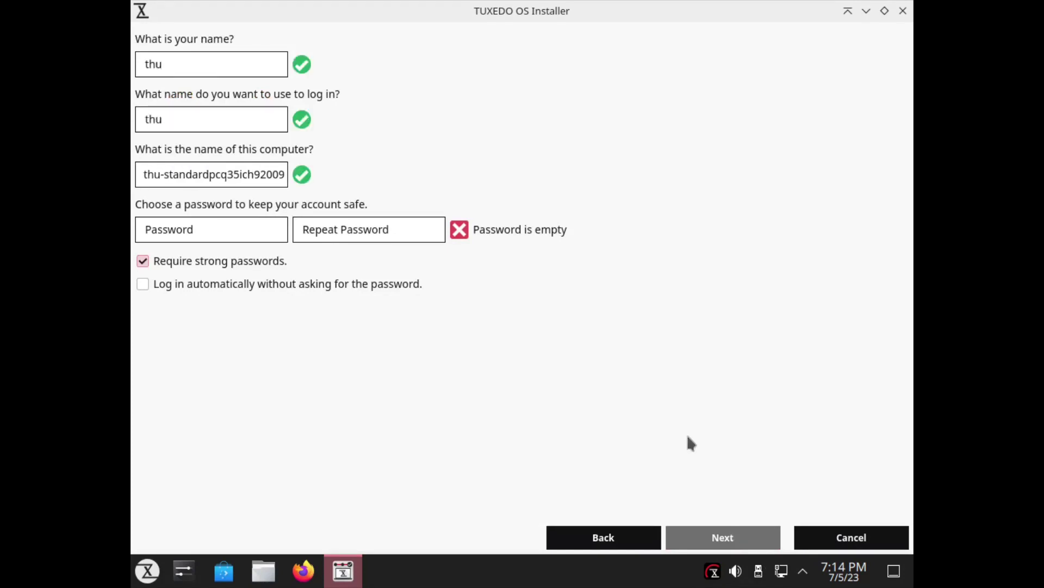
key(BackSpace)
key(BackSpace)
key(BackSpace)
text(Thump Linux)
key(Tab)
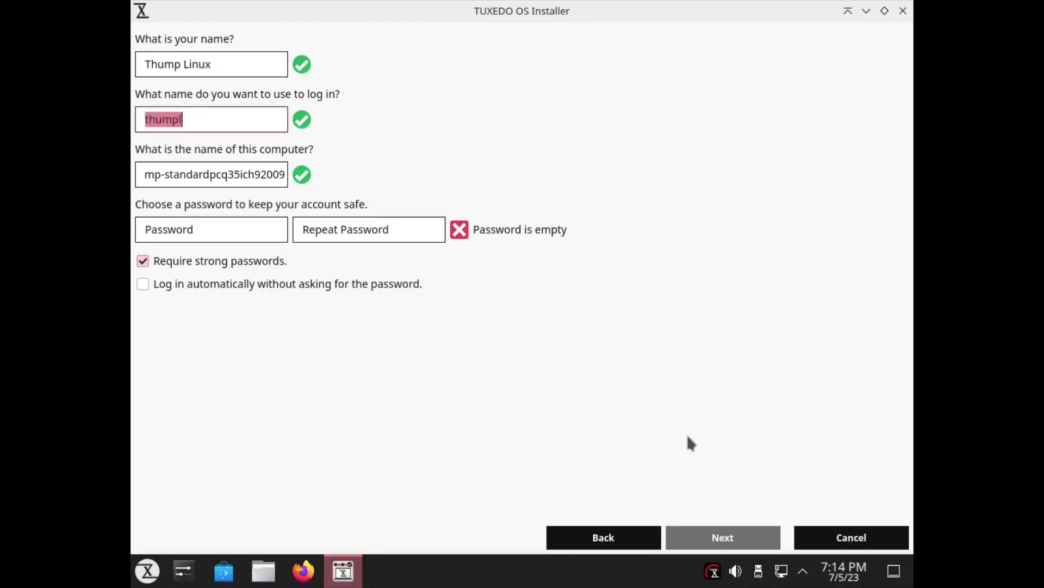
text(thump)
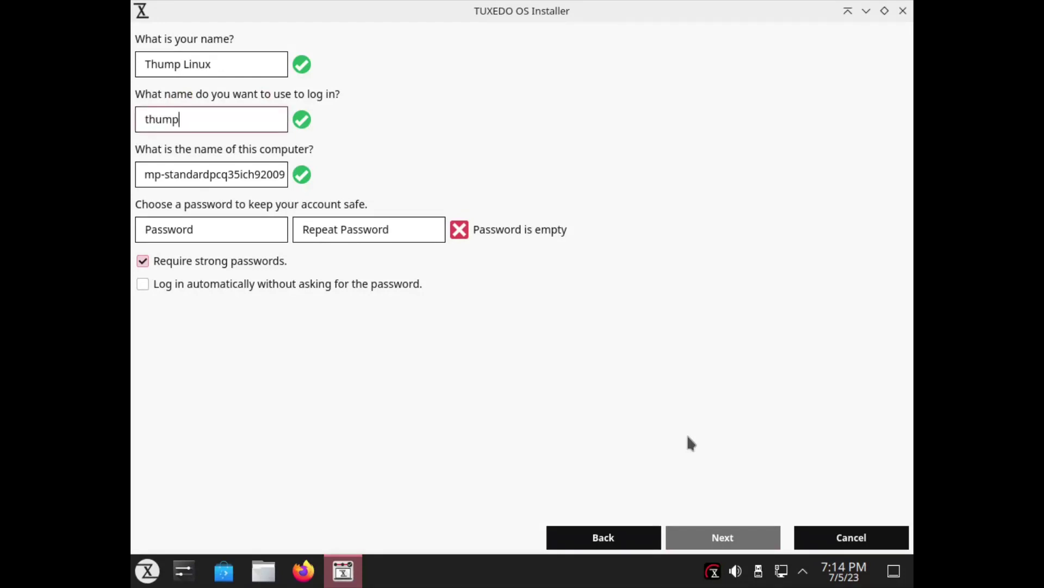
key(Tab)
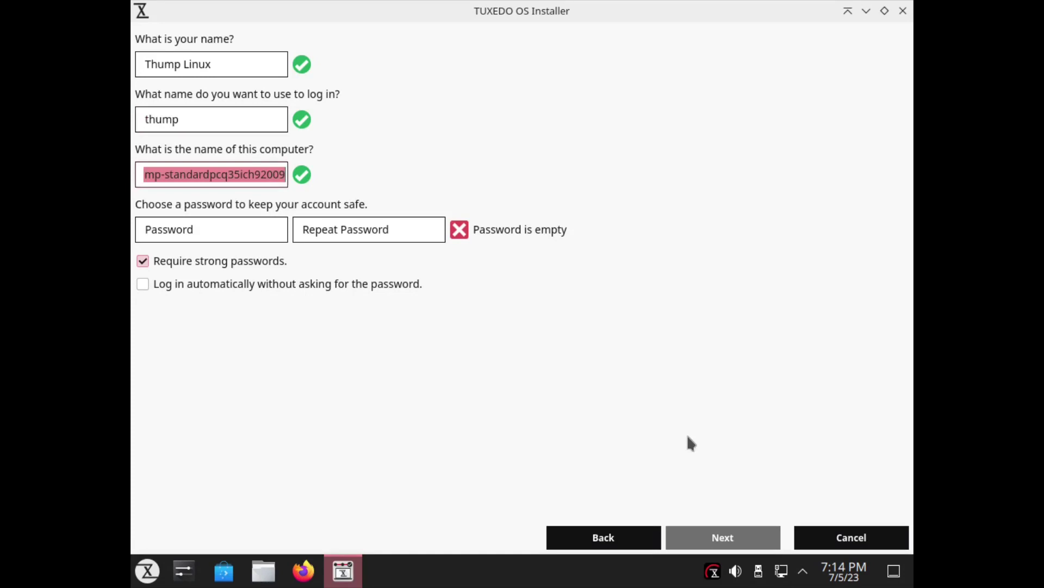
text(tuxedo)
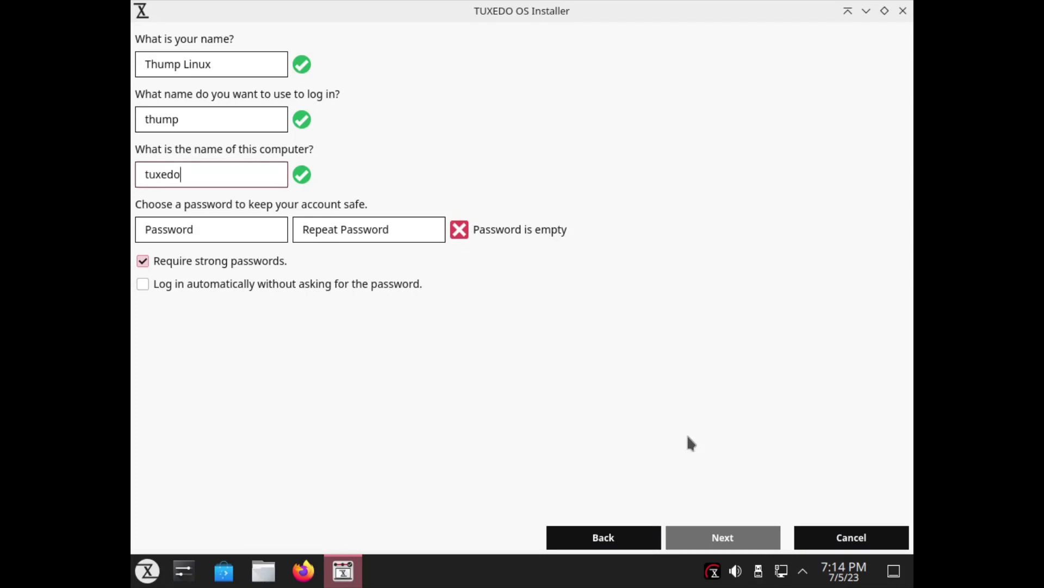
Enter and repeat the account password, turning off Require strong passwords.
key(Tab)
text(12)
key(Tab)
text(12)
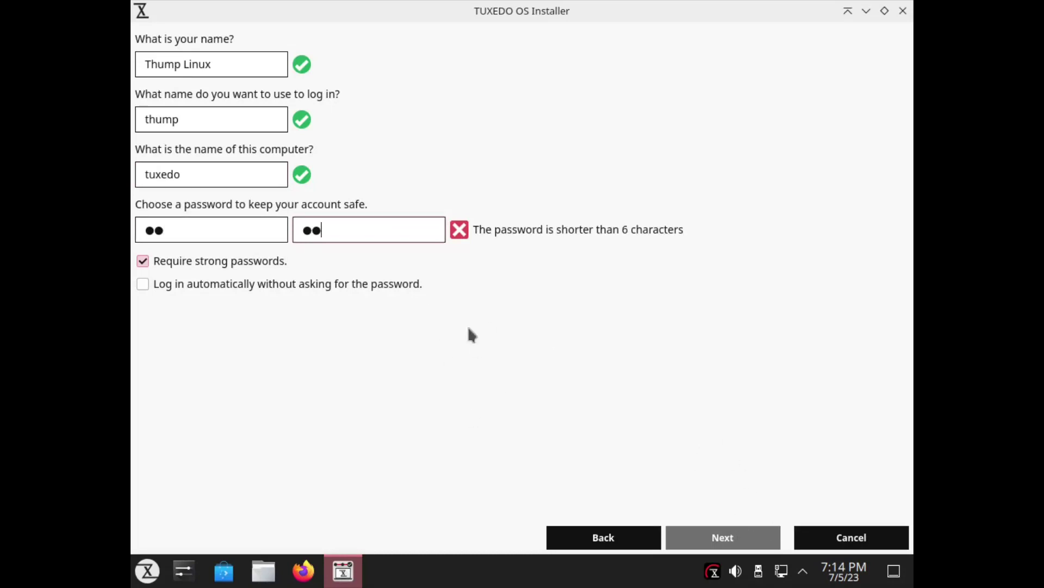
click(143, 263)
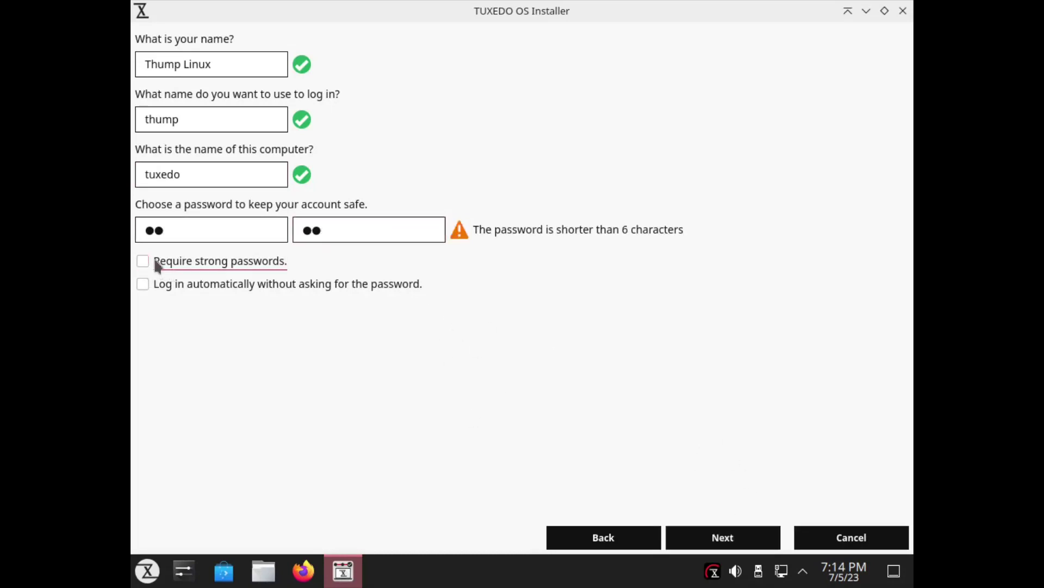
click(760, 541)
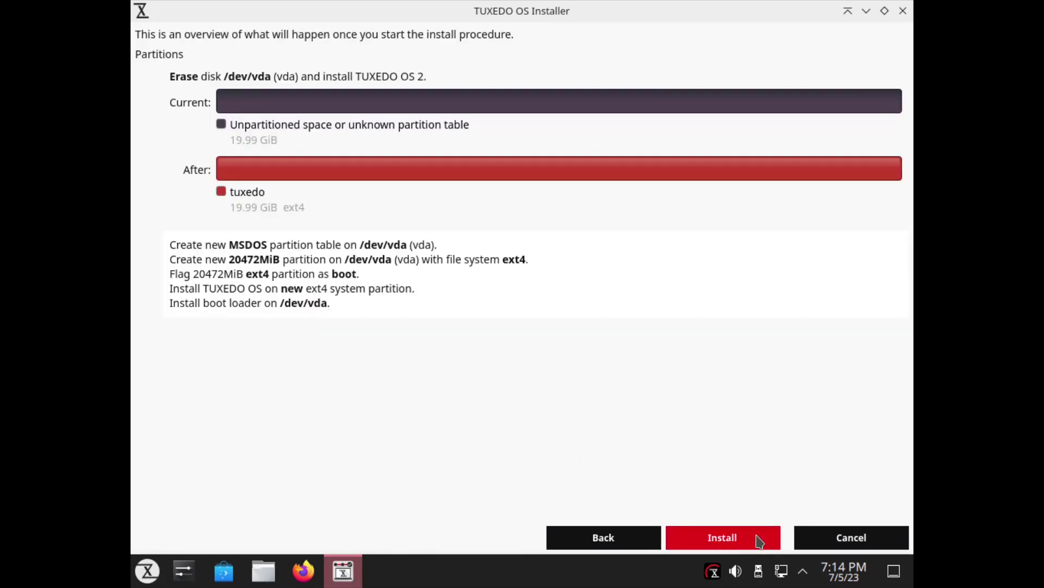
Start the installation and confirm installing onto the erased disk.
click(724, 538)
click(515, 284)
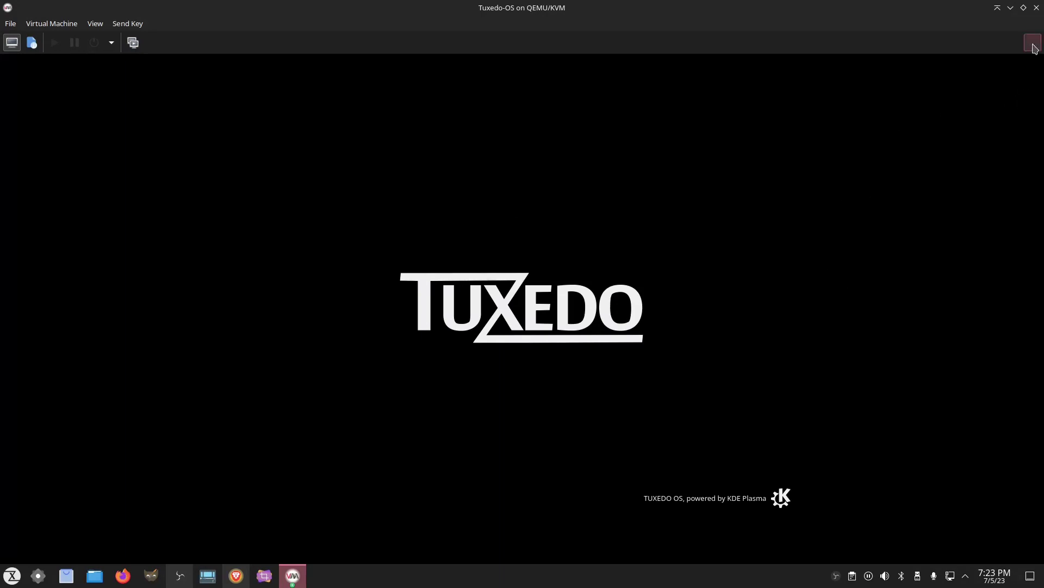
Make the virtual machine view fullscreen and open the desktop's display settings.
click(1033, 43)
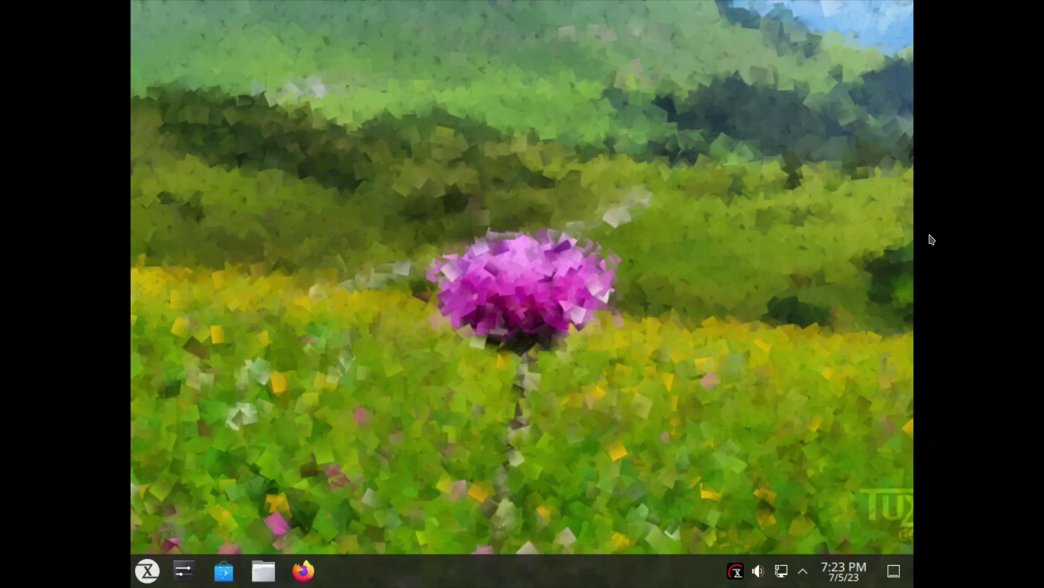
right_click(376, 189)
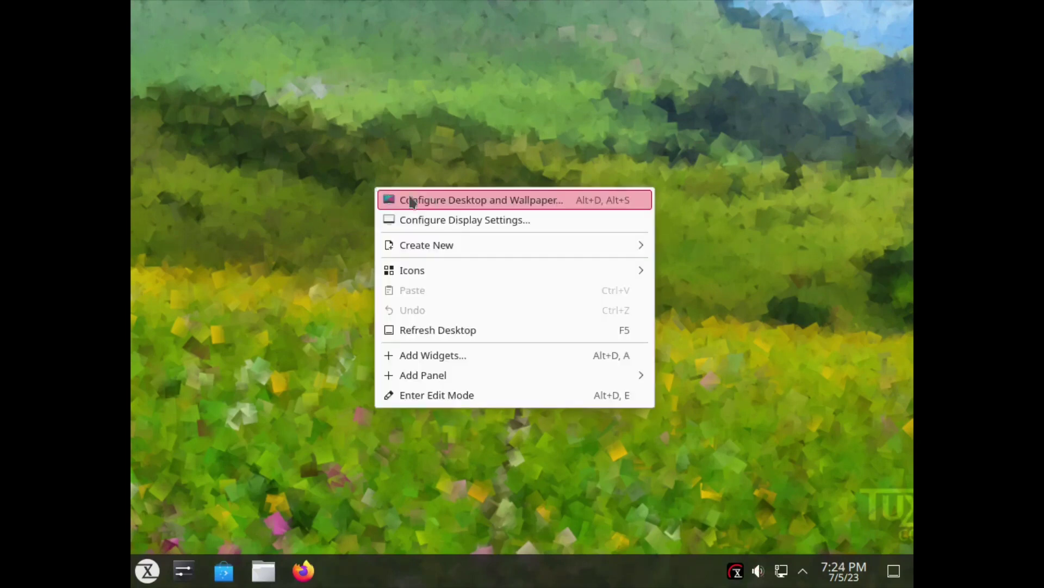
click(438, 220)
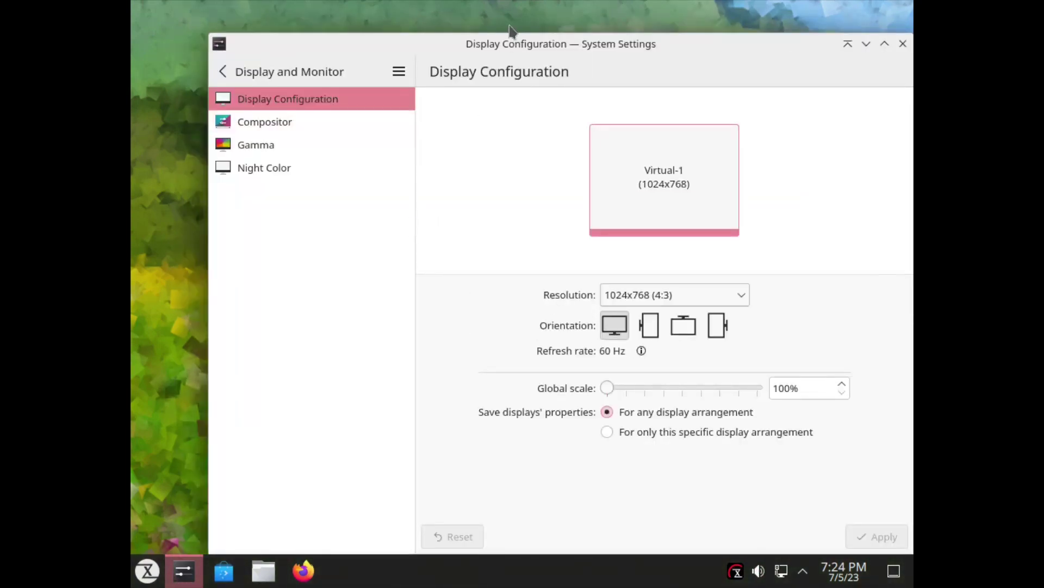
drag(502, 51, 451, 34)
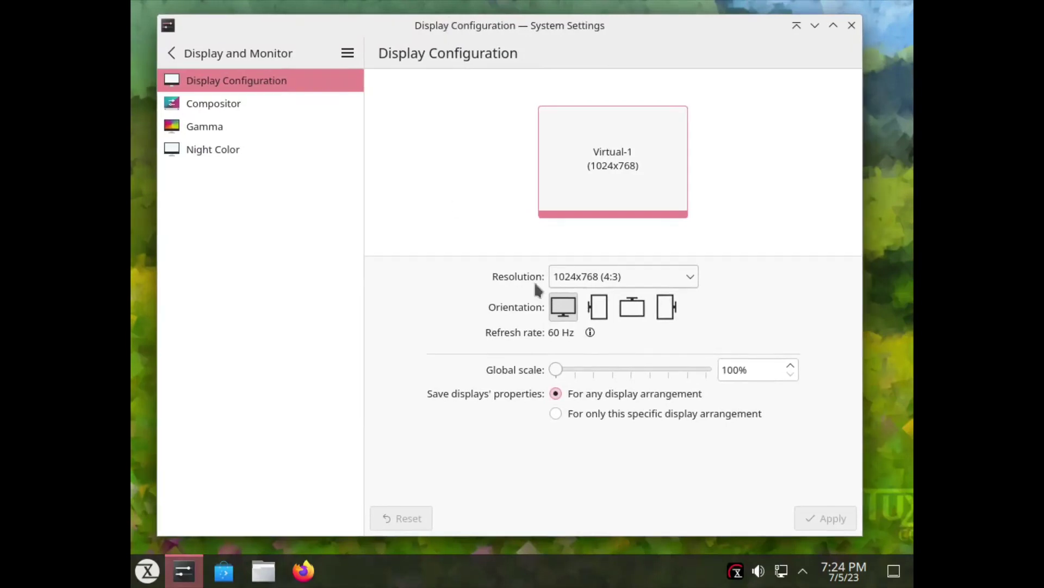
Apply and keep the 1920x1080 (16:9) resolution, then close System Settings.
click(645, 273)
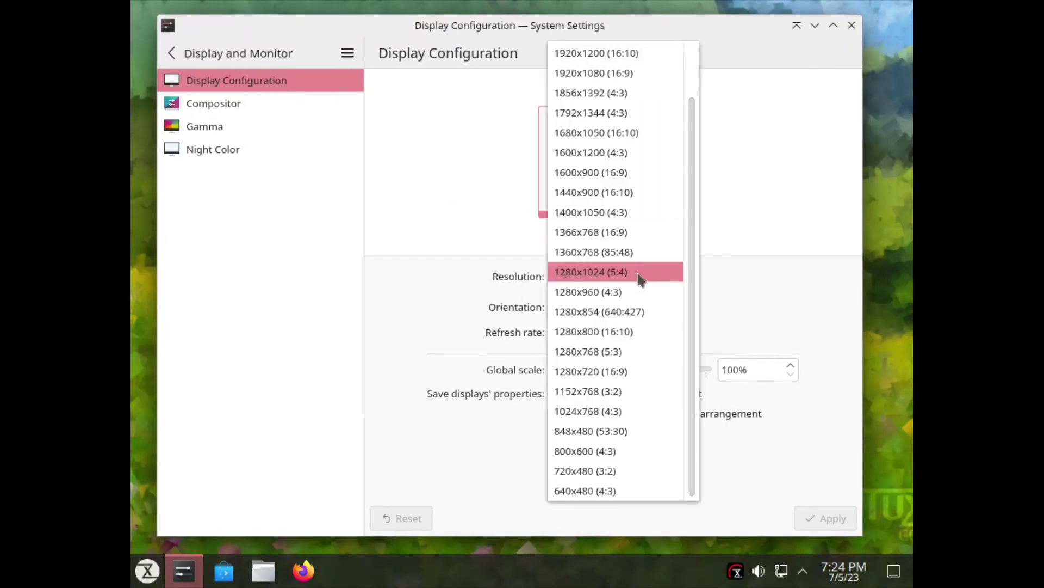
click(621, 76)
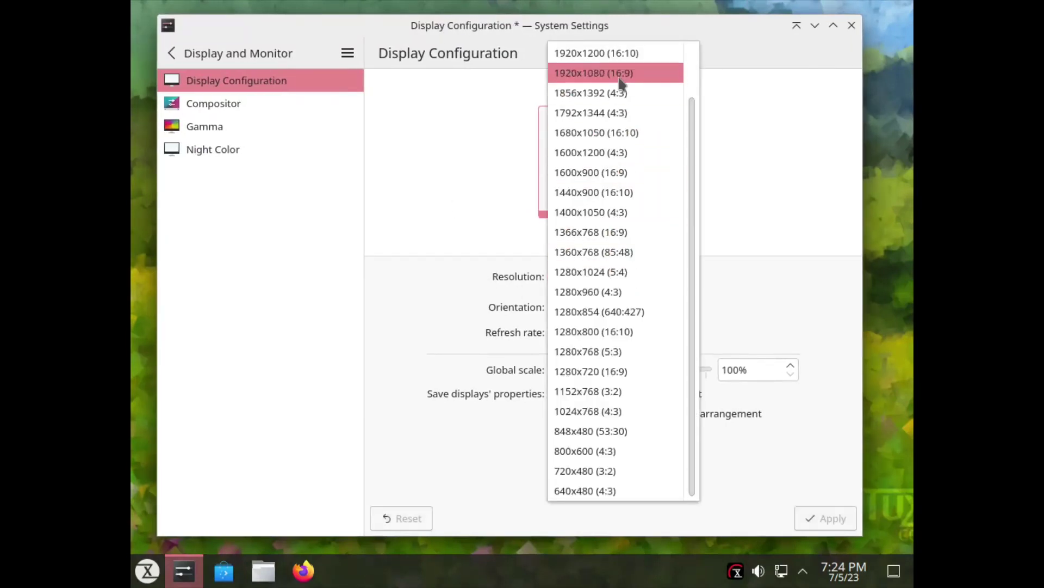
click(828, 520)
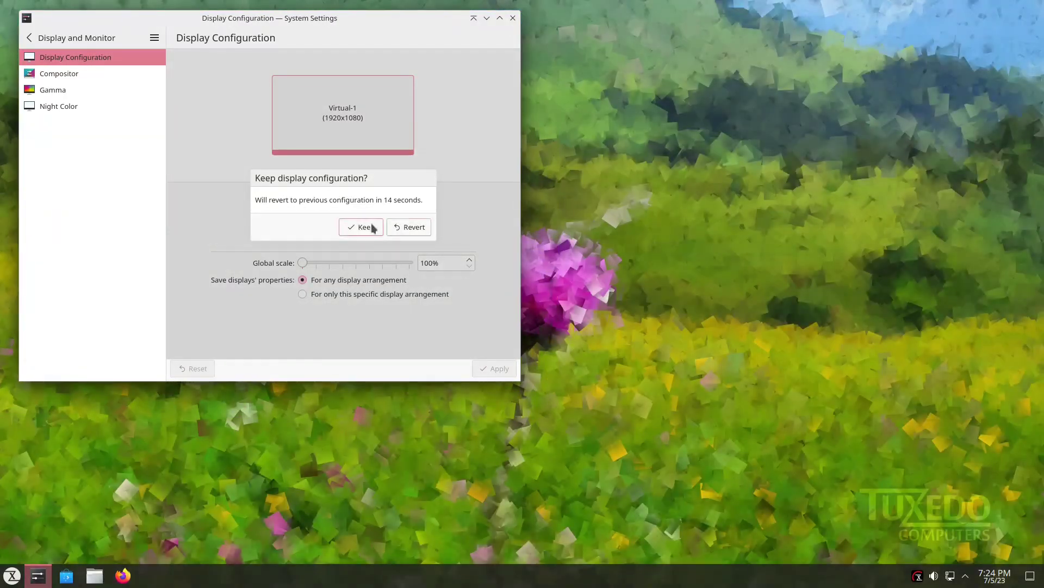
click(367, 226)
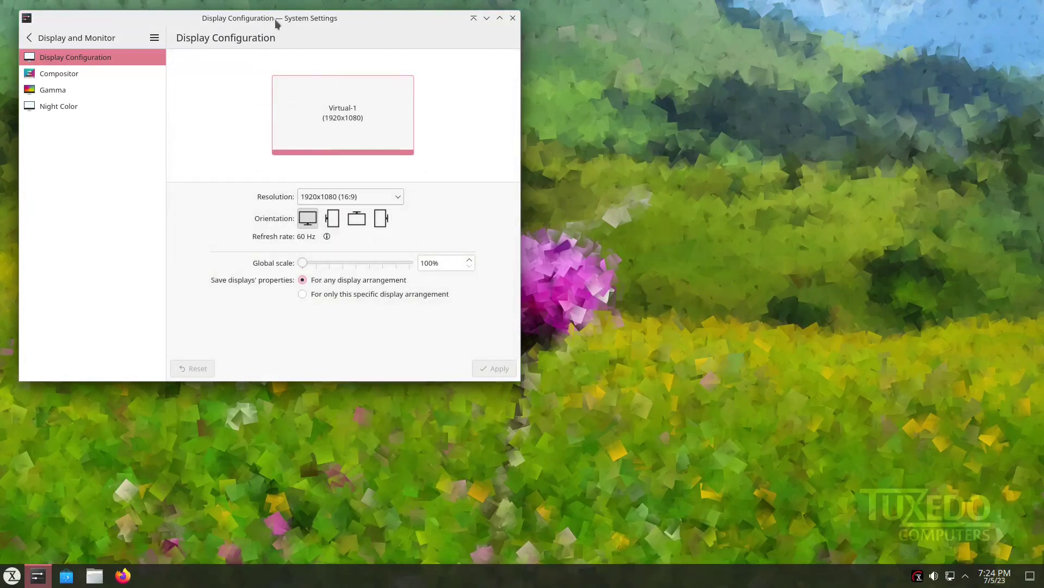
drag(277, 21, 576, 147)
click(805, 143)
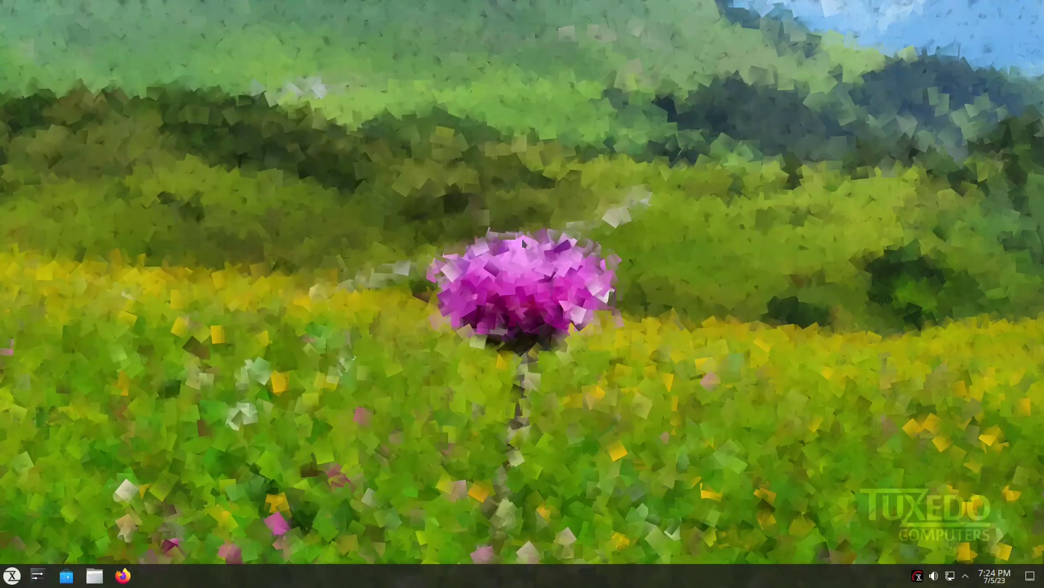
Set Kokkini as the desktop wallpaper from Configure Desktop and Wallpaper.
right_click(425, 158)
click(480, 167)
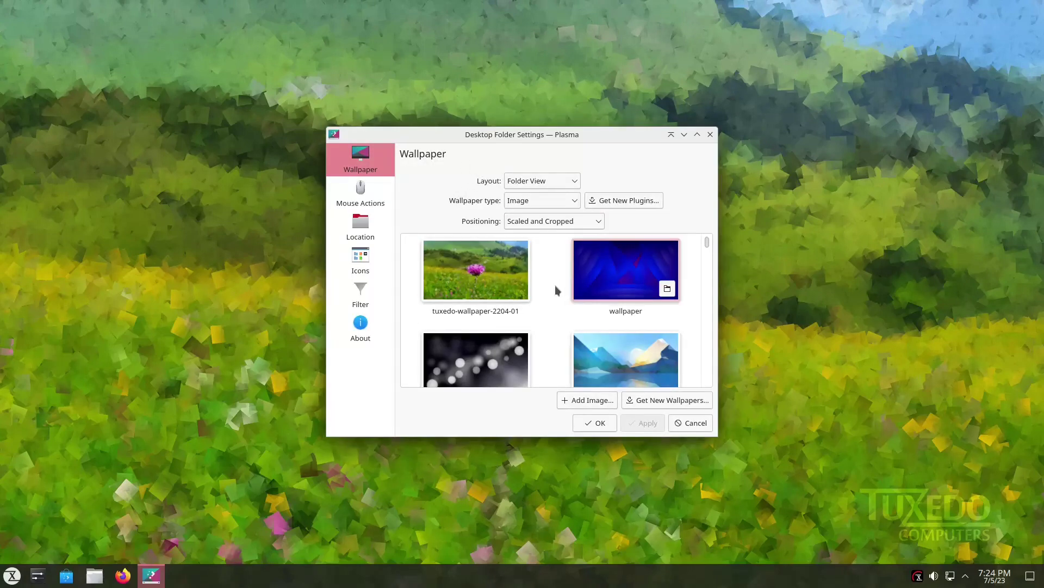
scroll(566, 289, down, 3)
scroll(564, 291, down, 5)
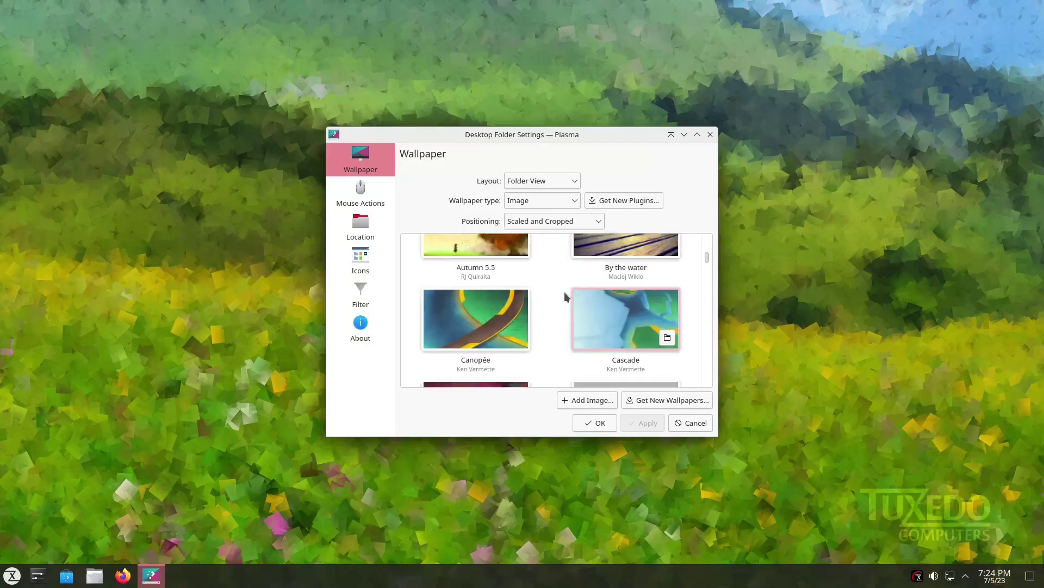
scroll(563, 291, down, 6)
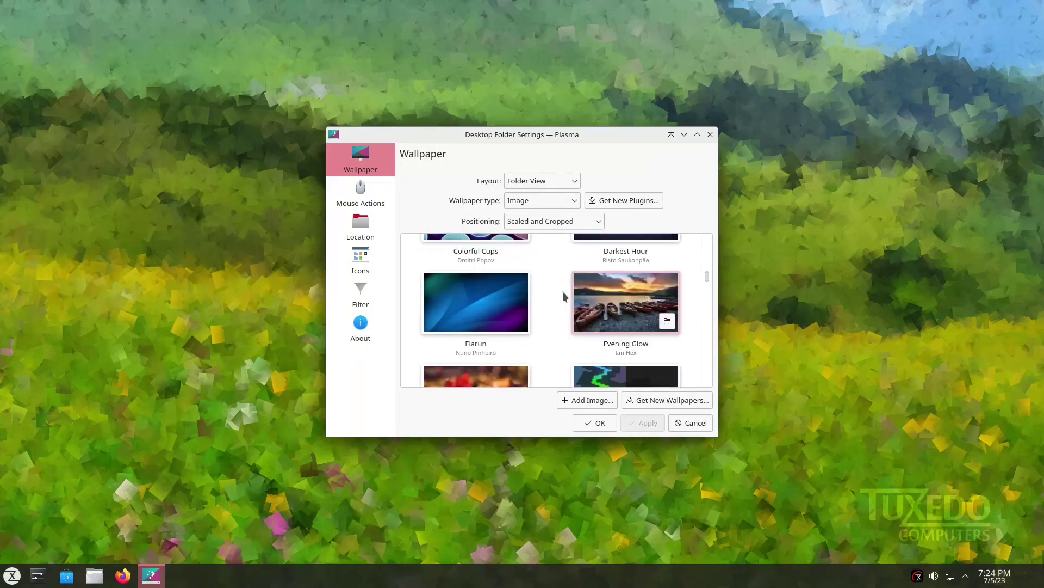
scroll(563, 298, down, 2)
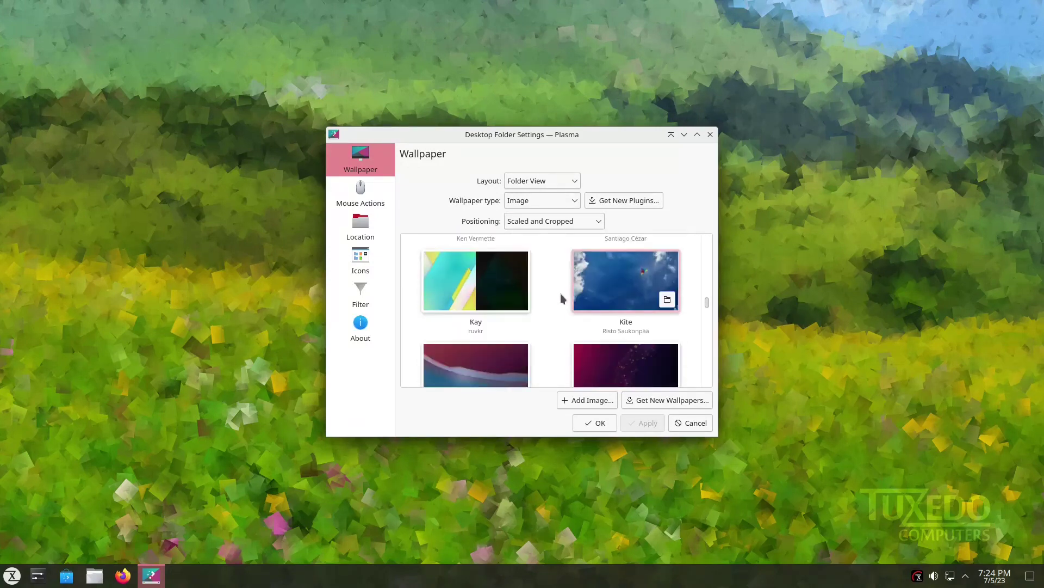
scroll(562, 297, down, 2)
click(511, 300)
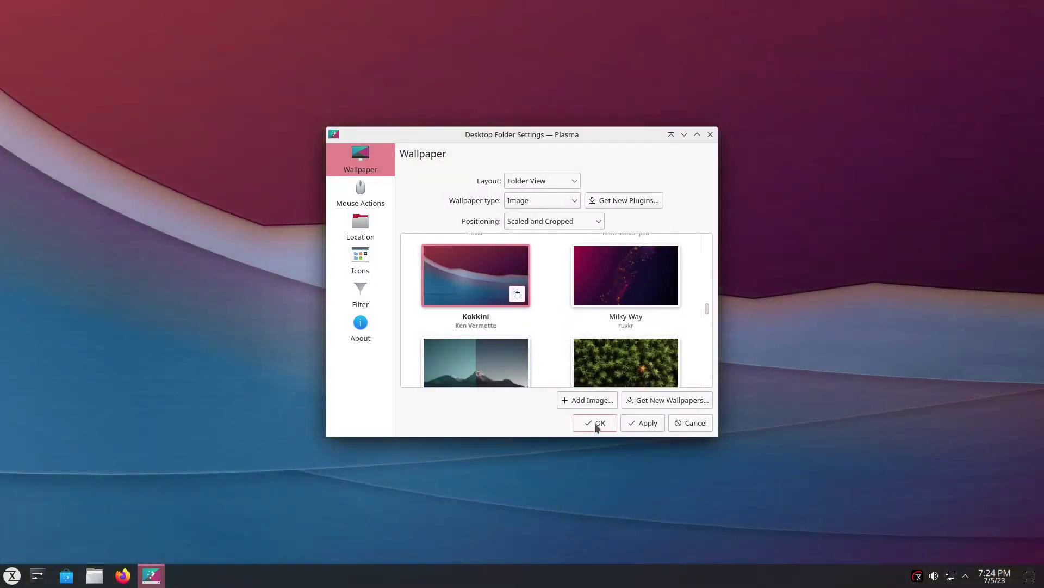
click(595, 423)
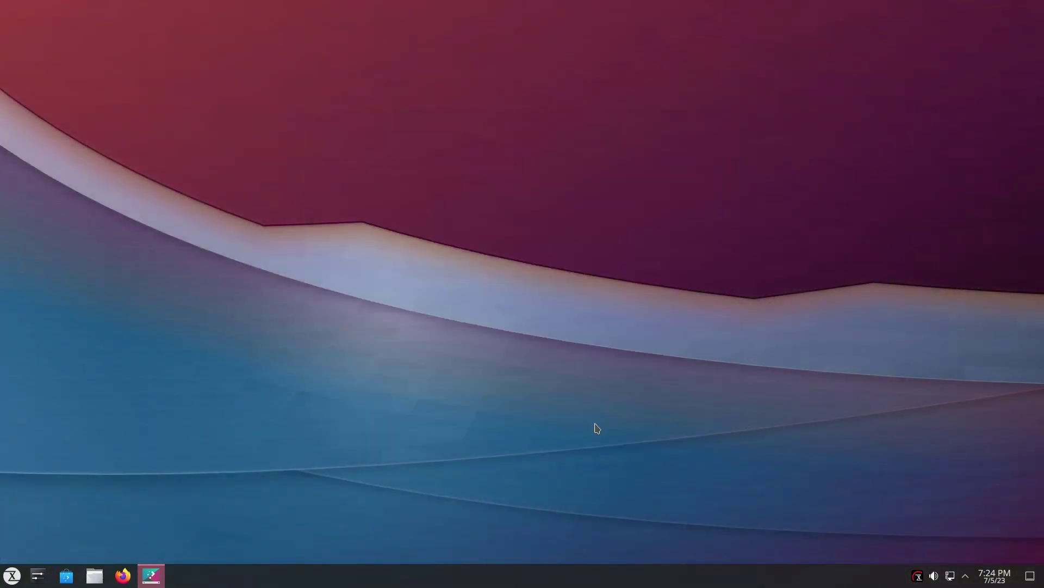
click(2, 581)
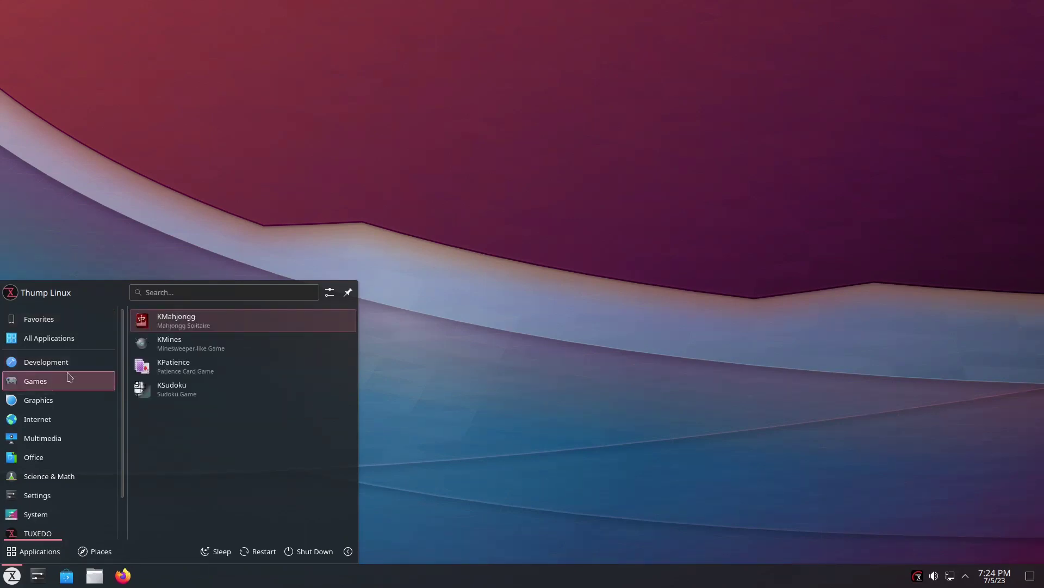
mouse_move(58, 445)
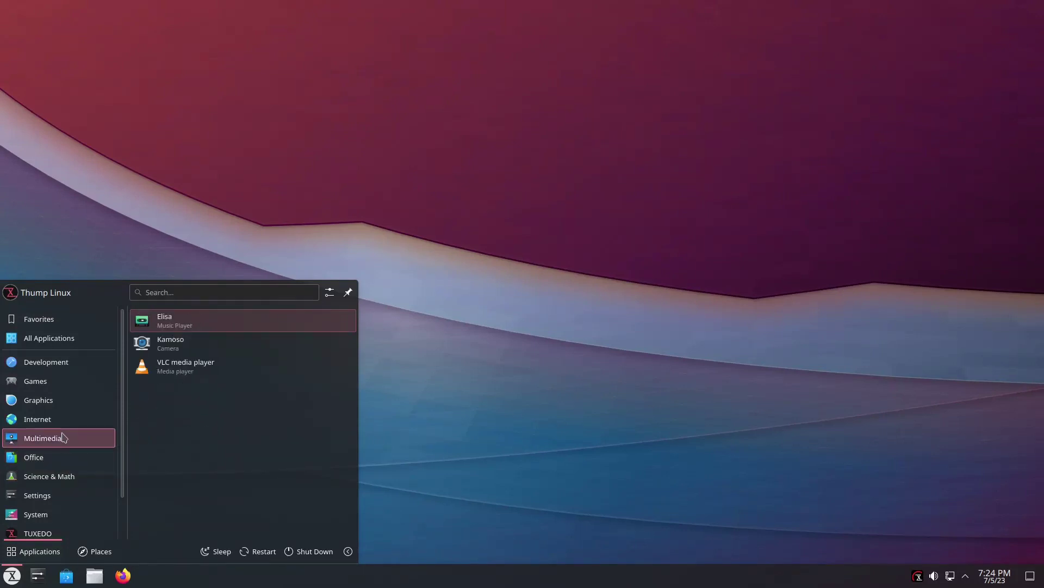
mouse_move(65, 420)
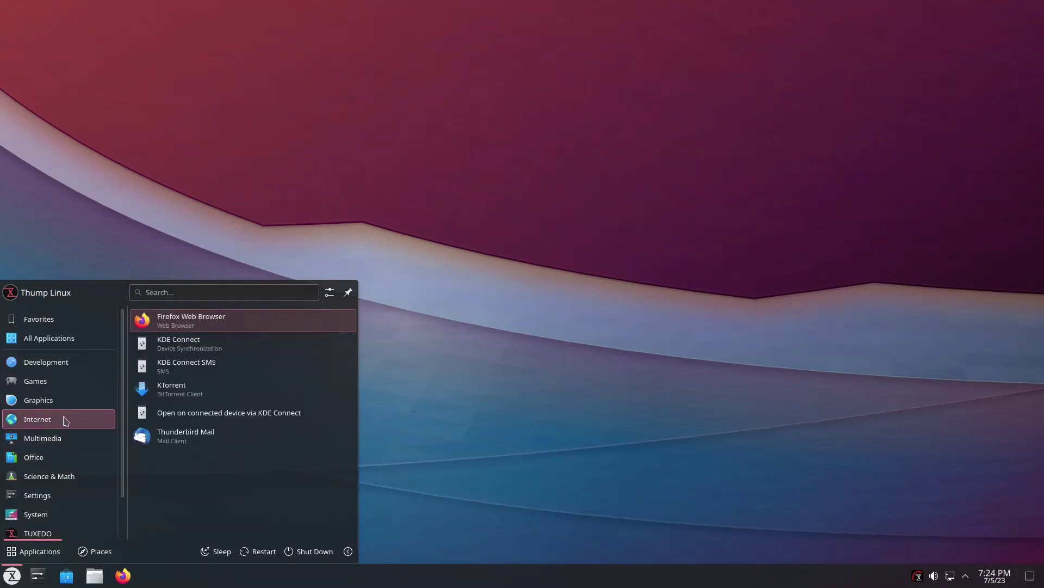
mouse_move(72, 393)
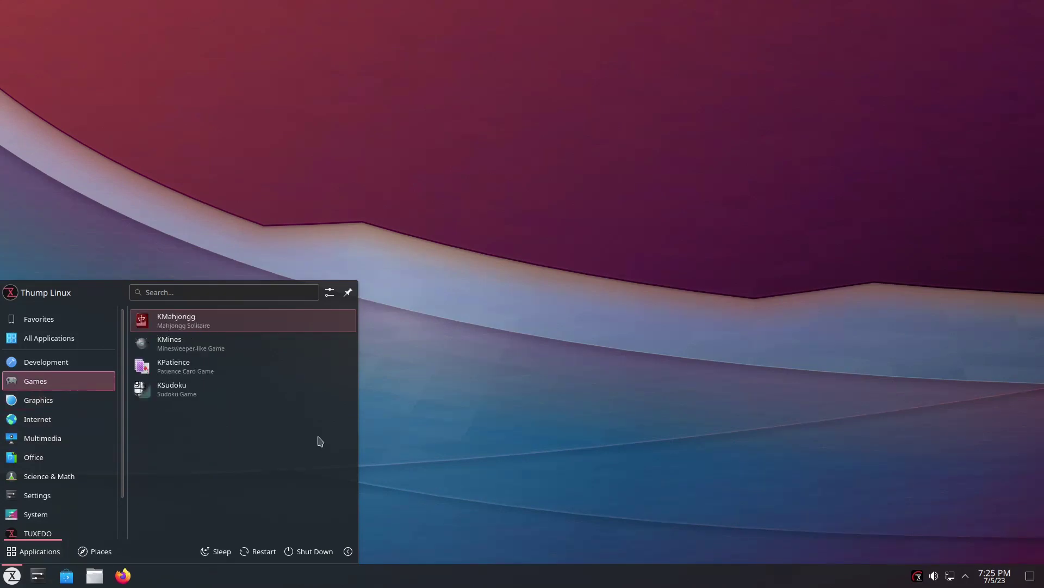
click(551, 443)
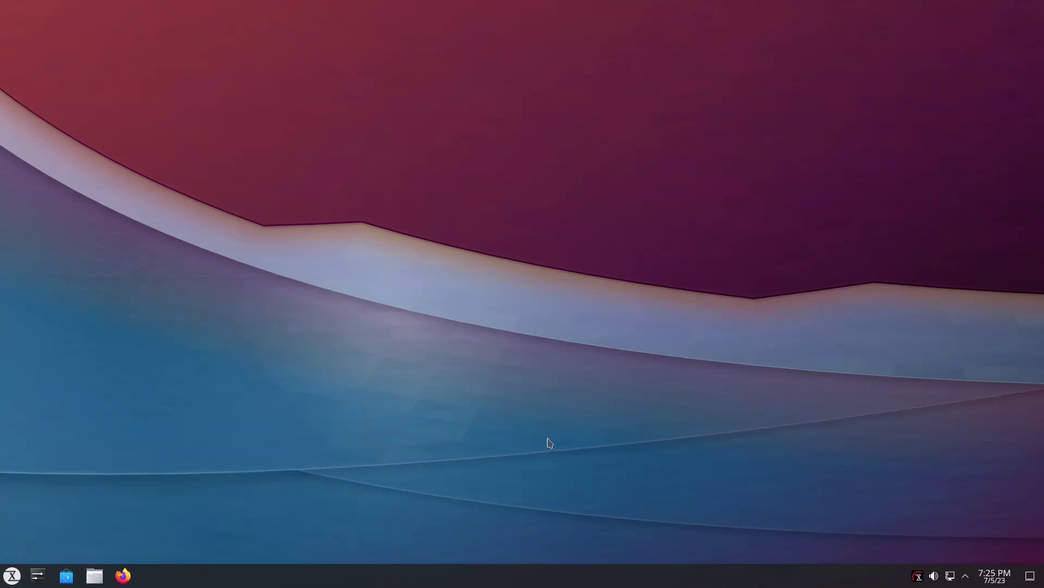
Open TUXEDO Control Center from its tray icon, then close its window.
click(919, 577)
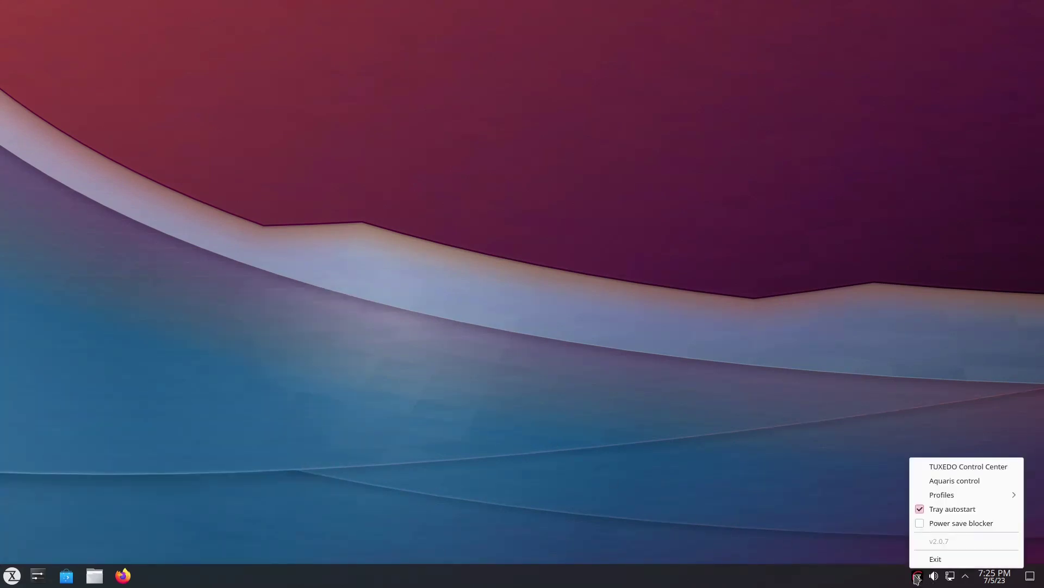
click(936, 467)
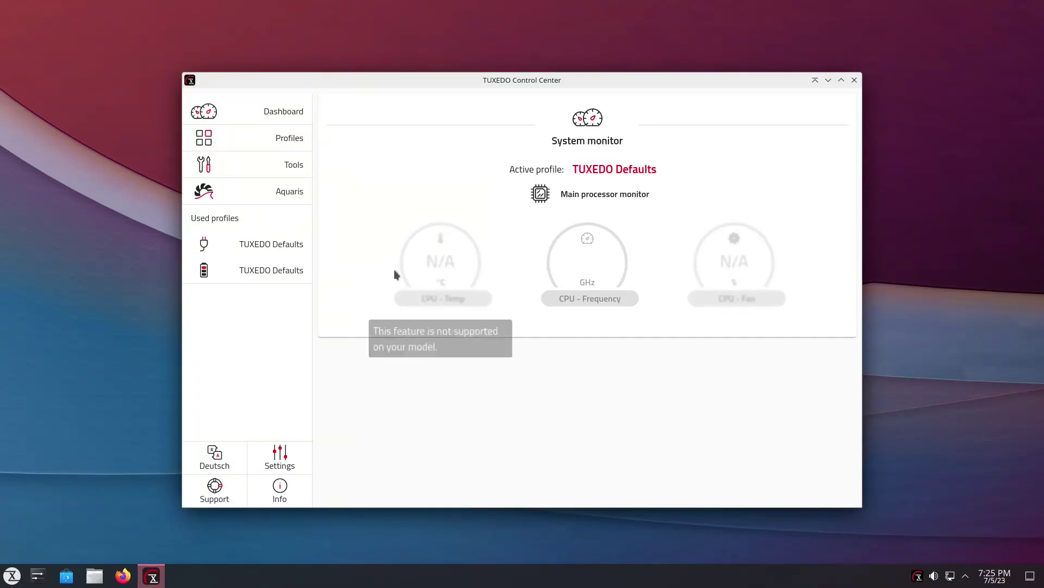
mouse_move(704, 259)
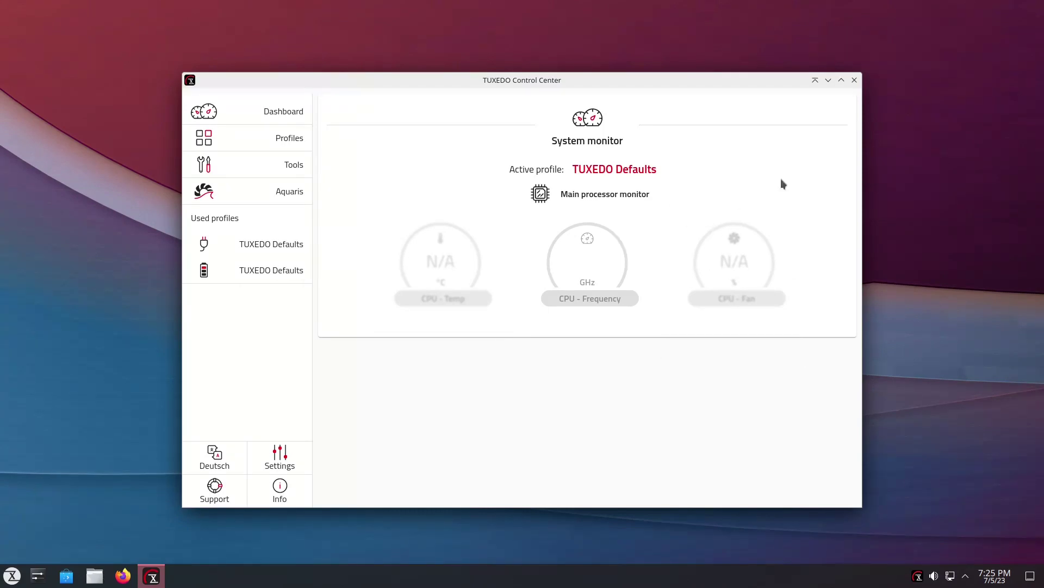
click(855, 80)
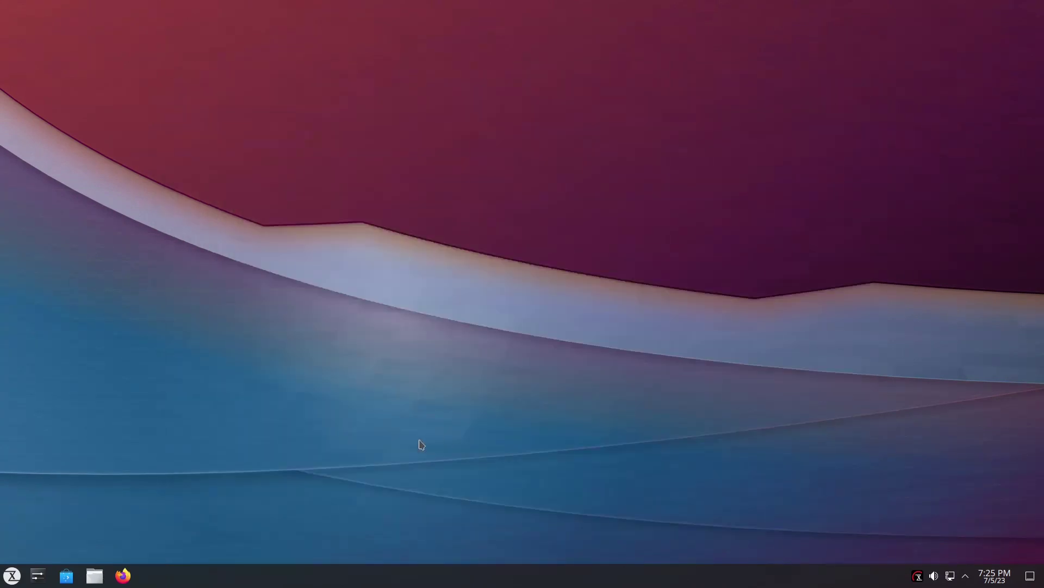
Exit the TUXEDO tray app from its context menu.
right_click(918, 578)
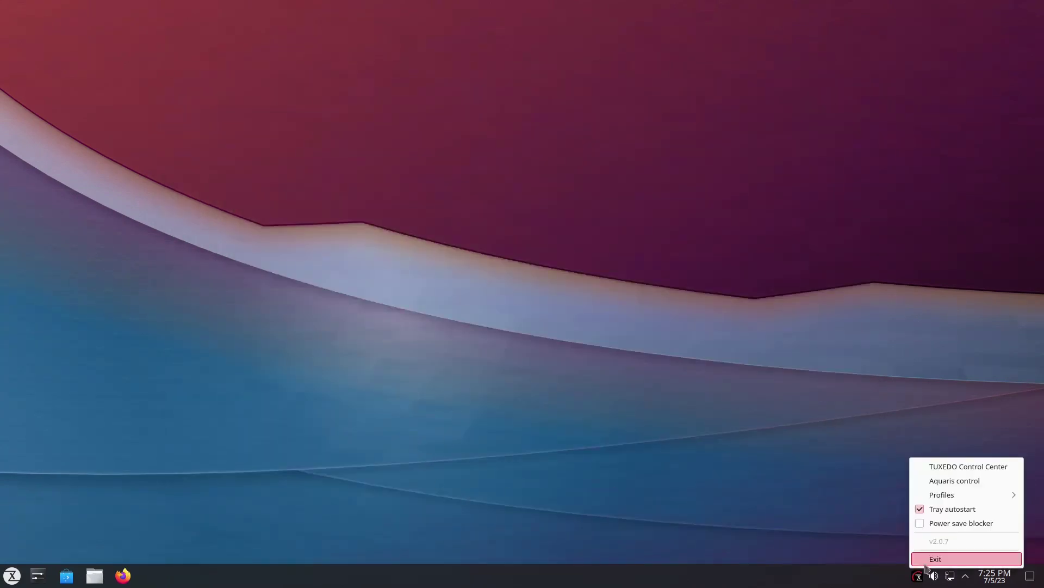
click(935, 563)
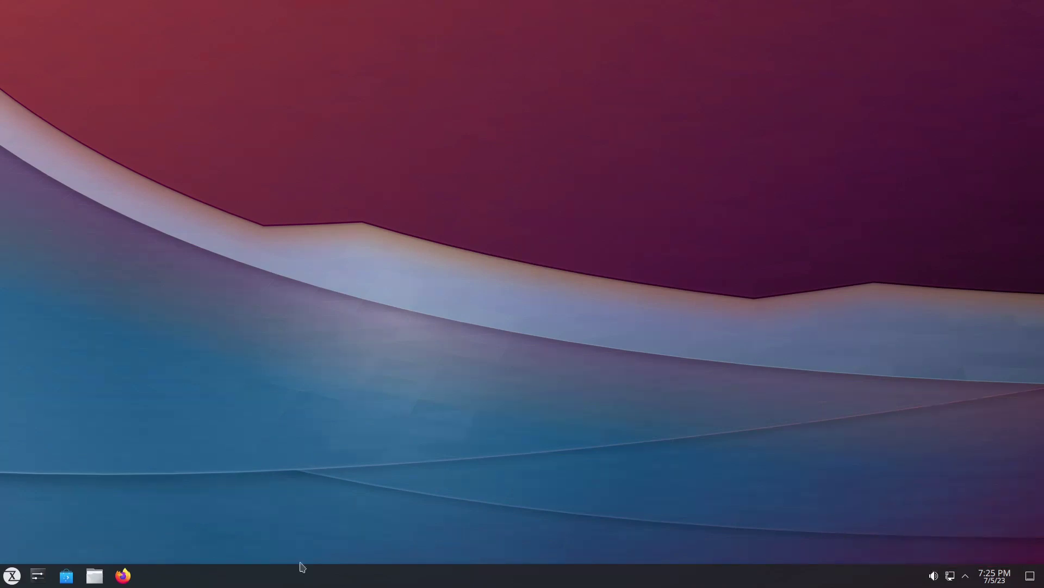
click(12, 576)
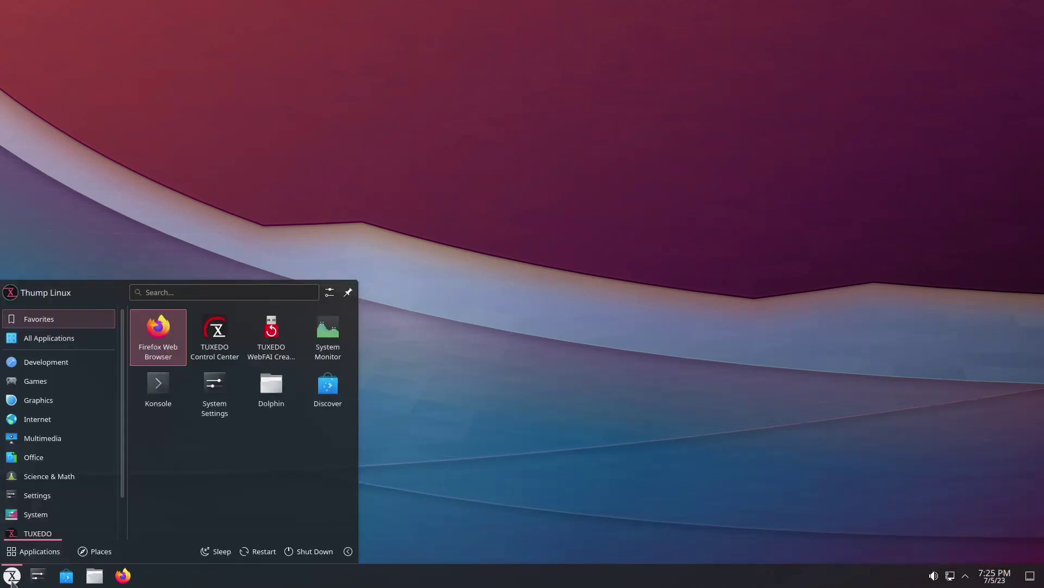
Scroll the launcher's category list down to TUXEDO, then close the launcher.
scroll(47, 522, down, 2)
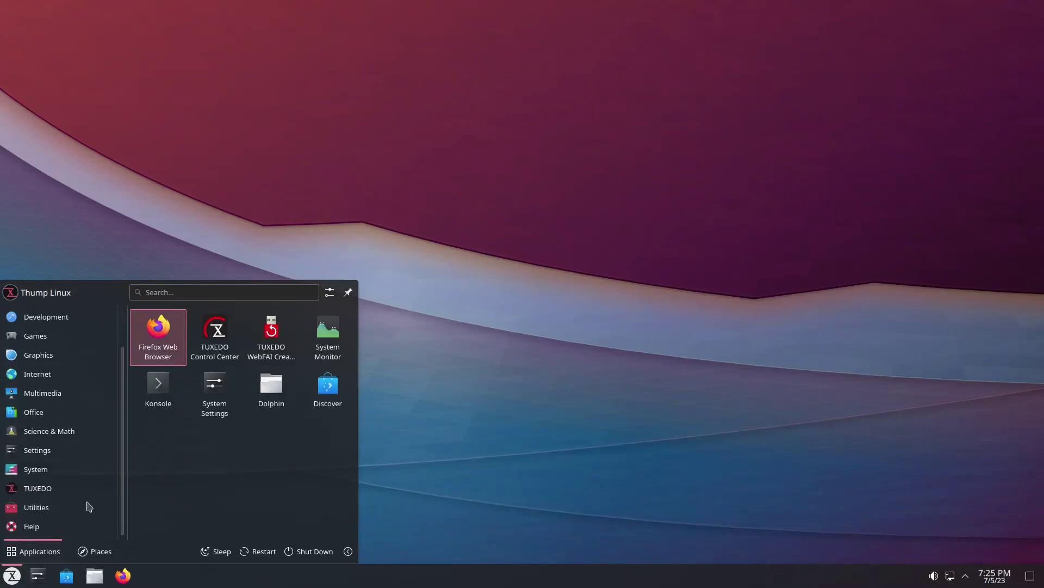
mouse_move(33, 494)
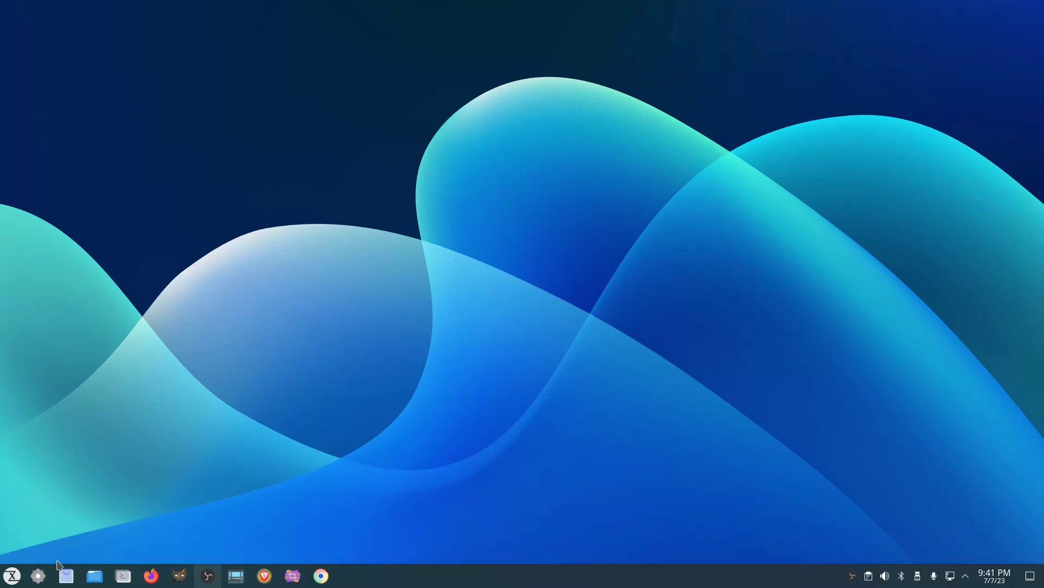
Open System Settings to the Appearance > Icons page.
click(38, 575)
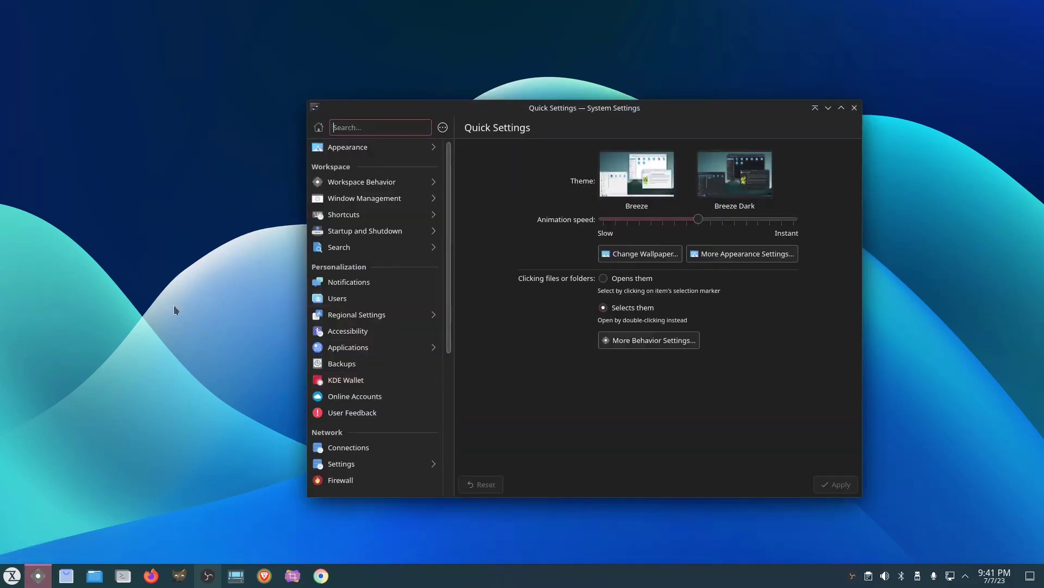
drag(569, 109, 541, 110)
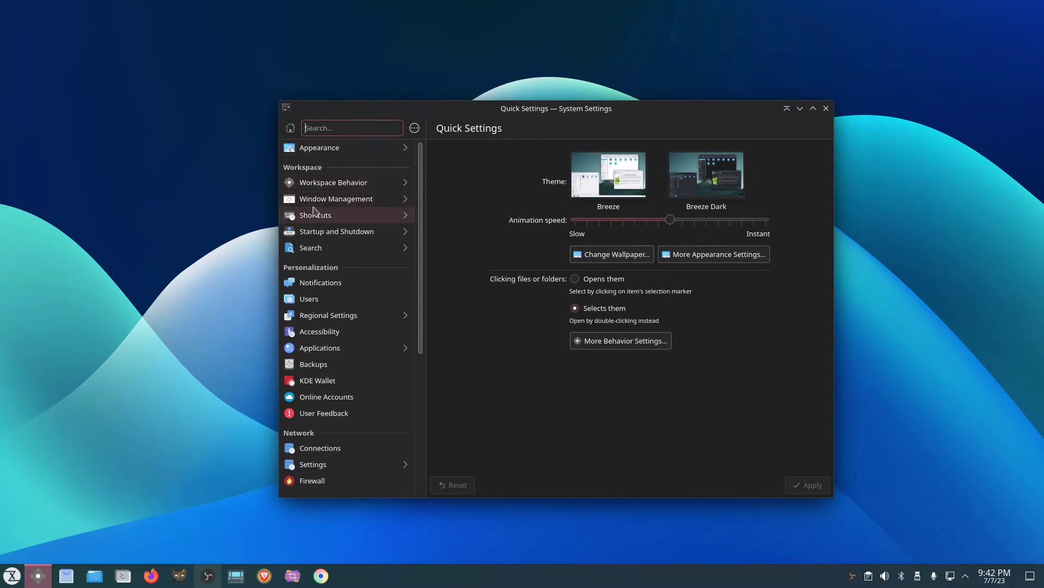
click(344, 149)
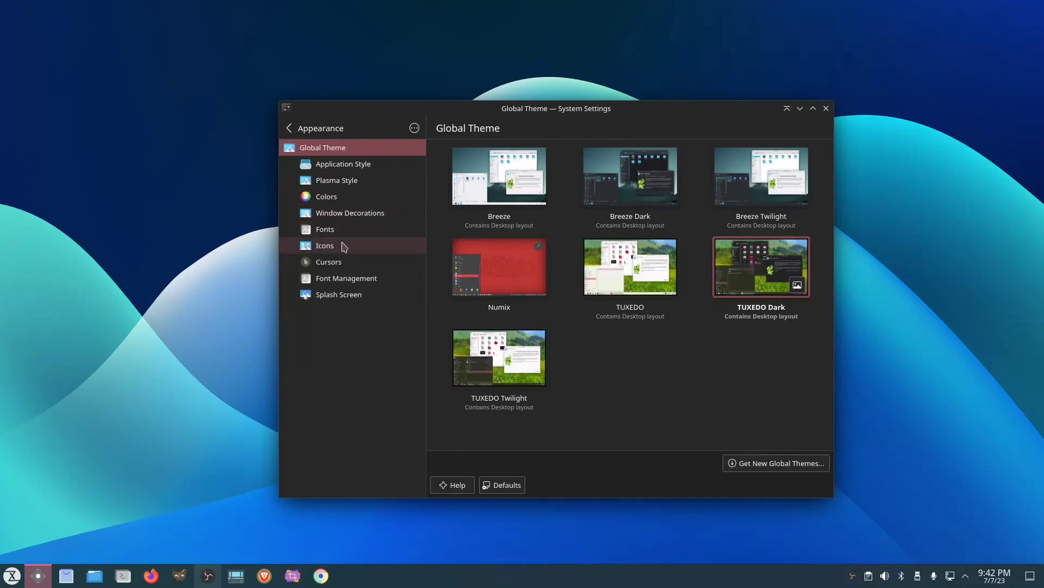
click(343, 249)
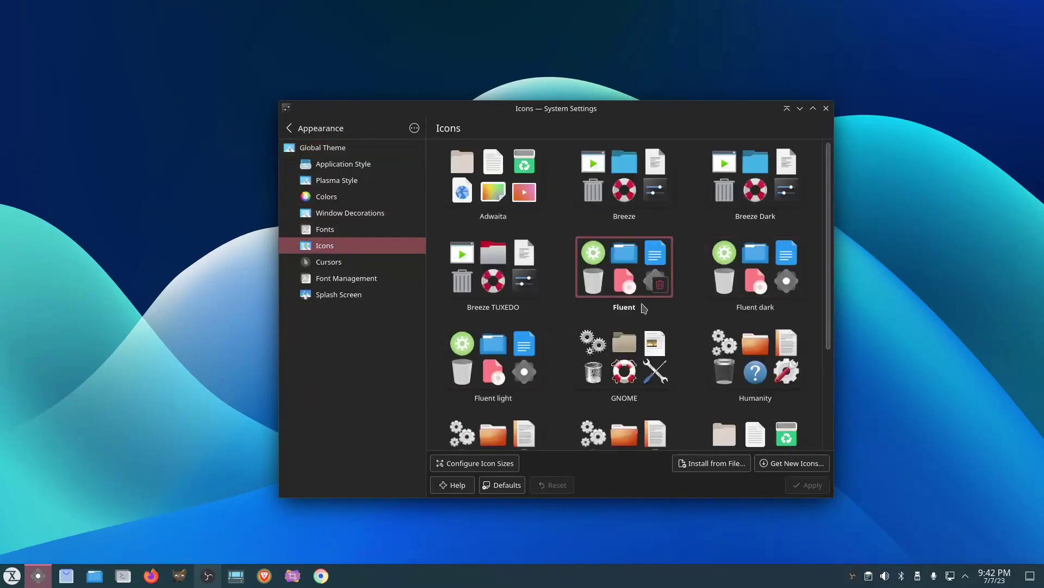
Browse the icon themes, with Fluent current, then view the Application Style page.
scroll(719, 364, down, 2)
scroll(720, 364, up, 2)
scroll(701, 338, down, 4)
scroll(699, 364, up, 4)
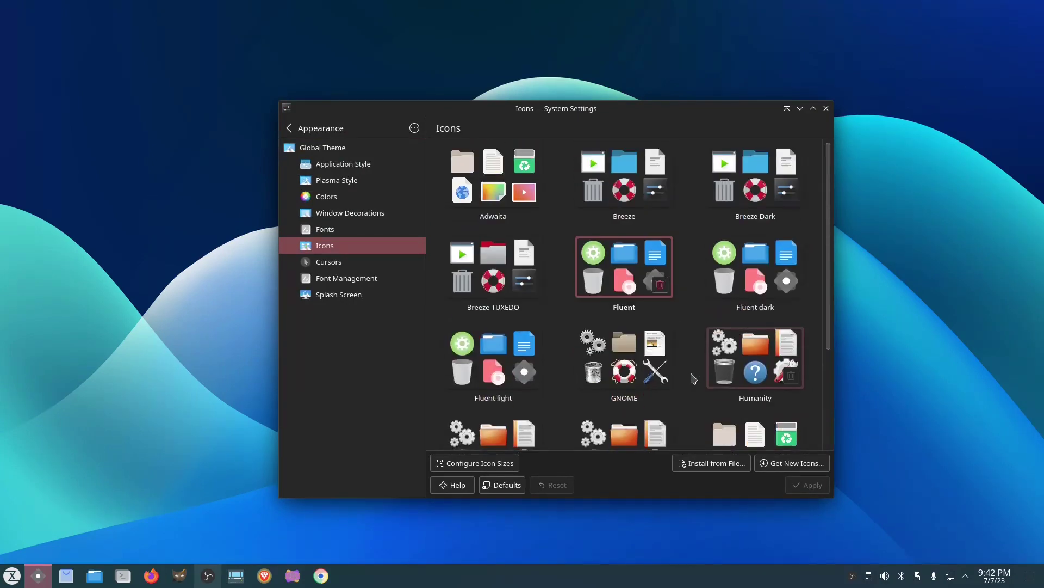
scroll(700, 382, down, 2)
scroll(700, 383, down, 1)
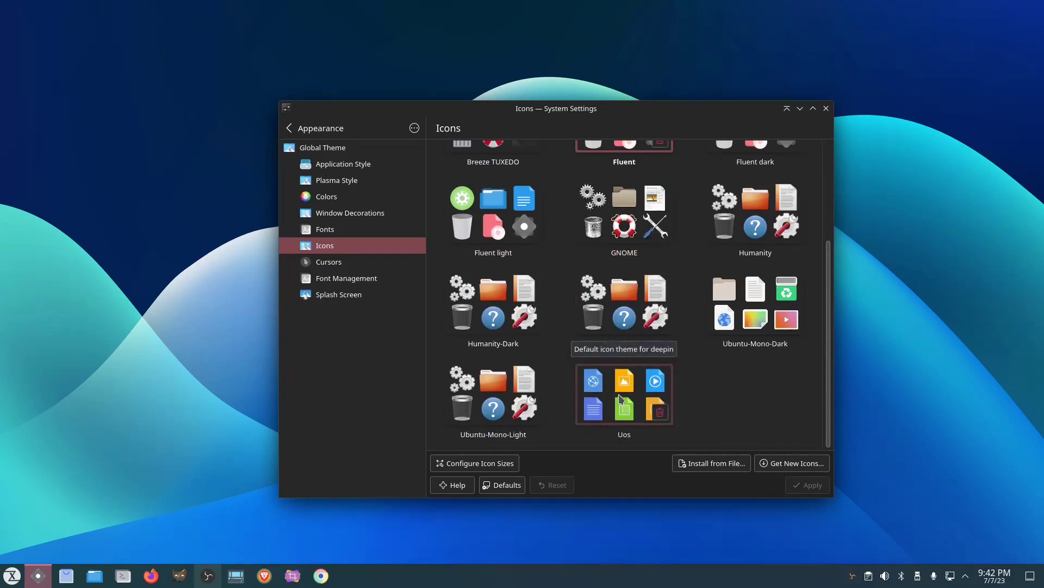
scroll(774, 432, up, 3)
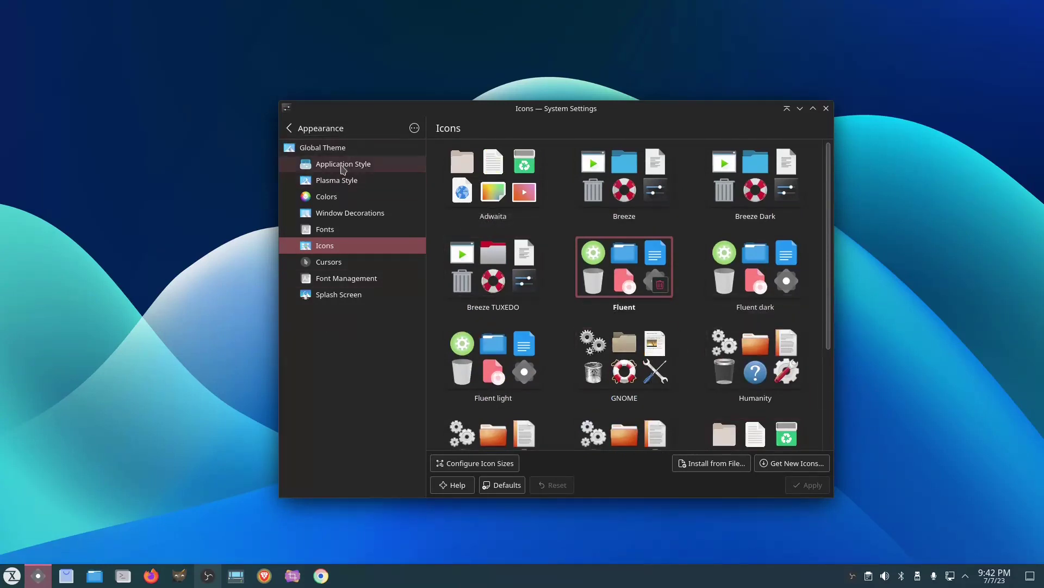
click(344, 165)
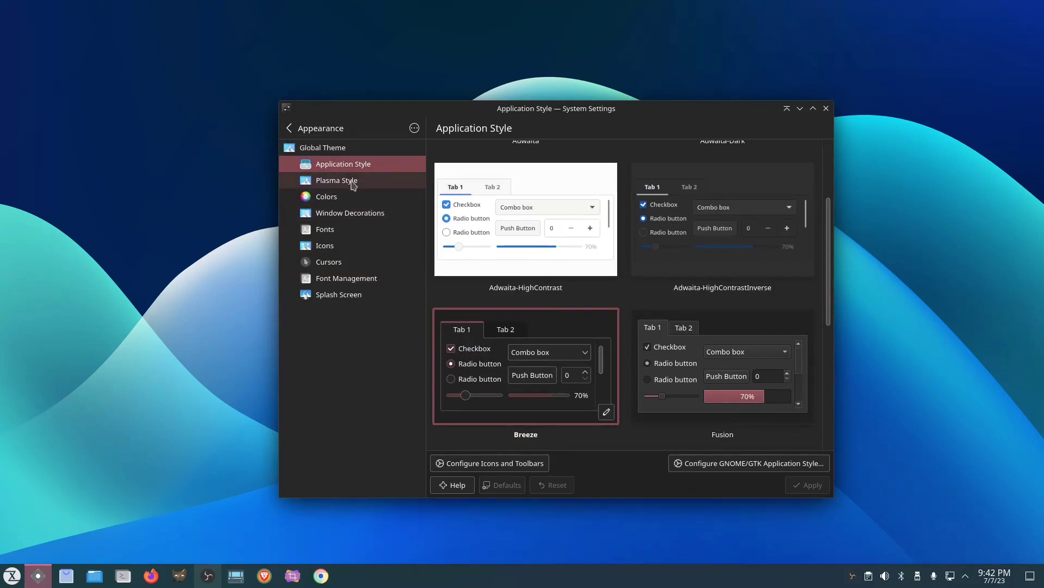
Return to the Global Theme choices, then close System Settings.
click(327, 148)
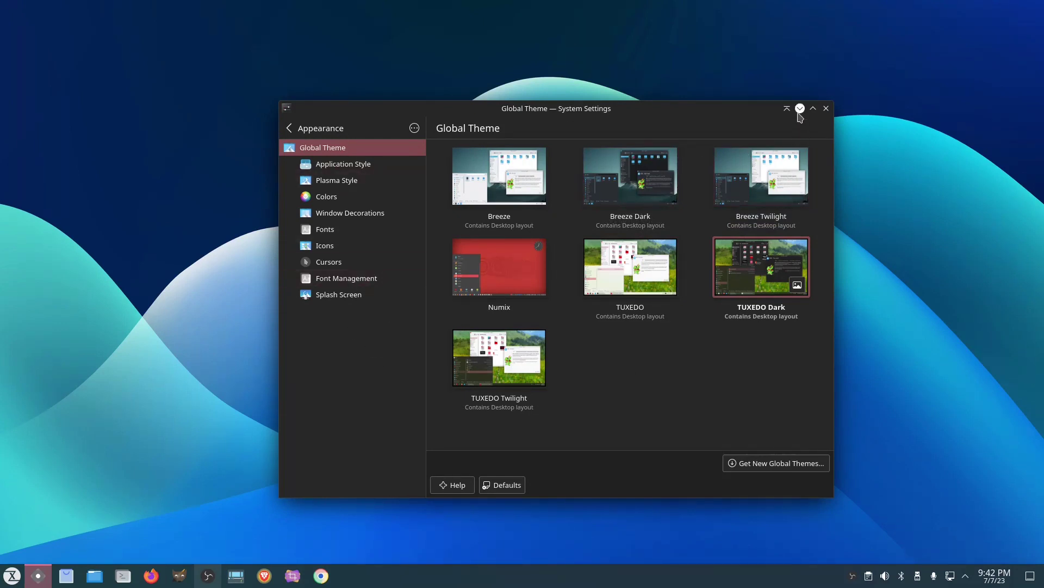
click(826, 108)
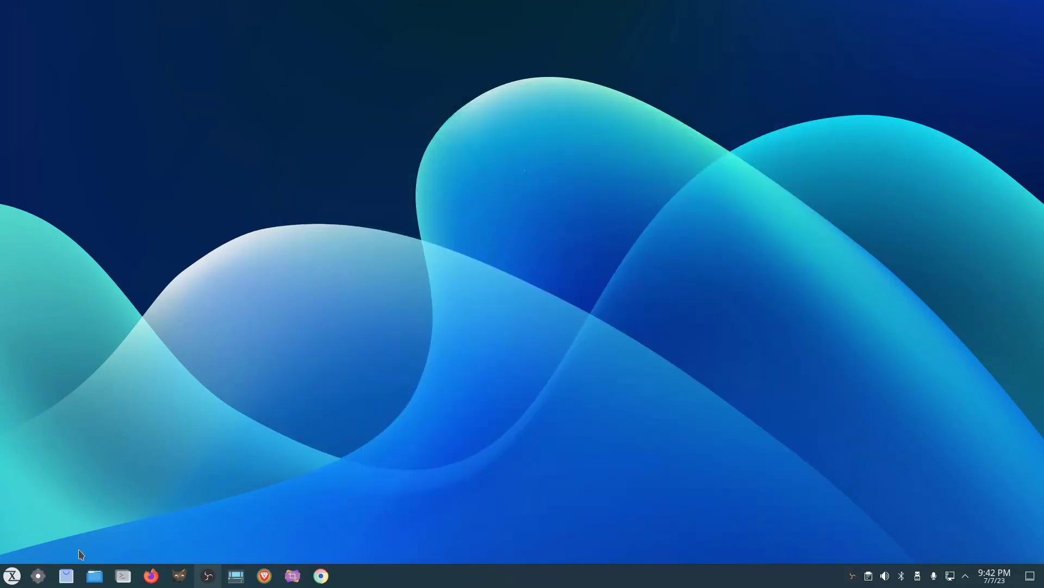
click(123, 575)
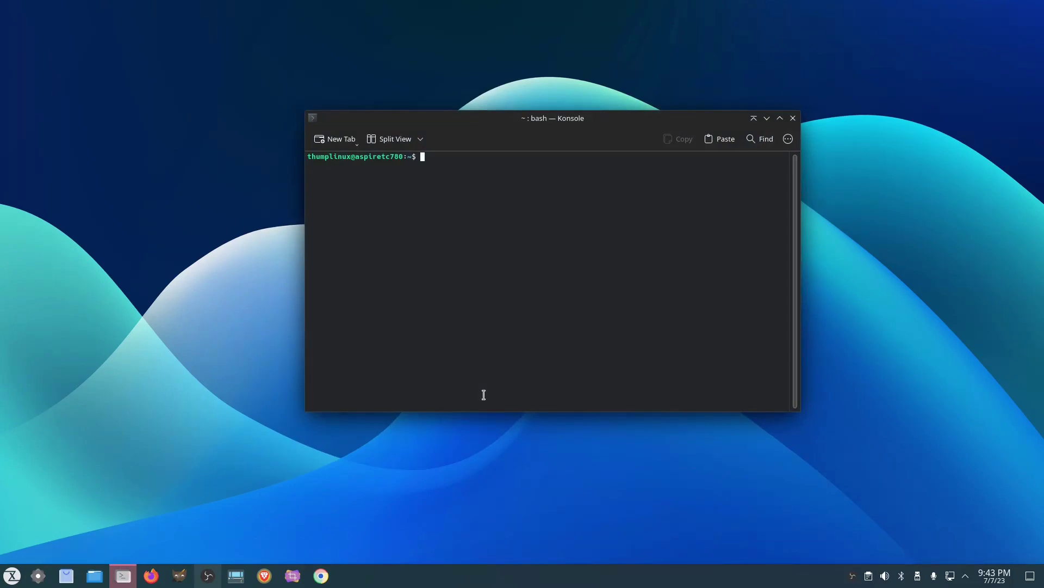
text(htop)
key(Return)
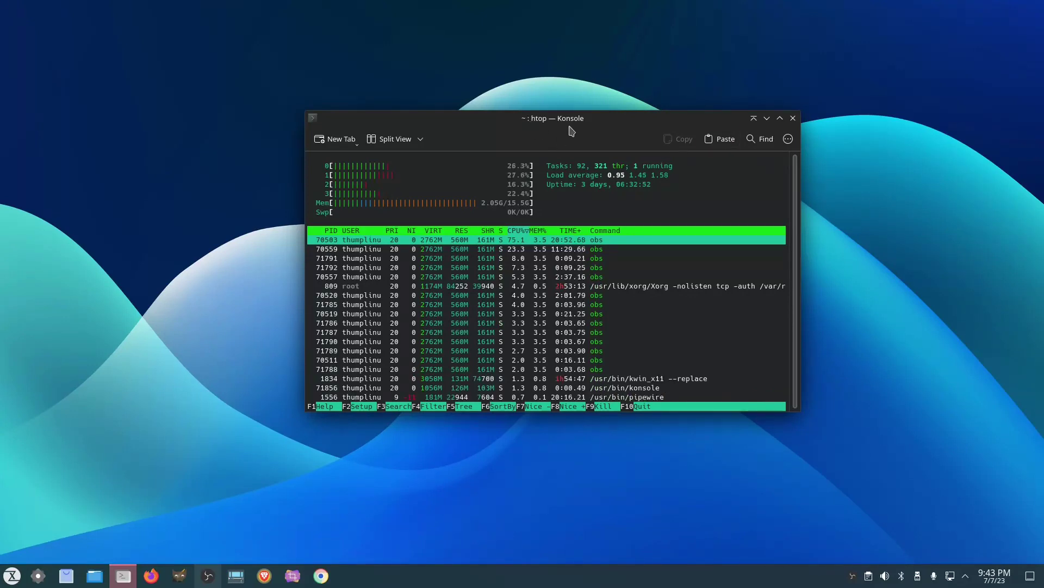
drag(552, 121, 541, 146)
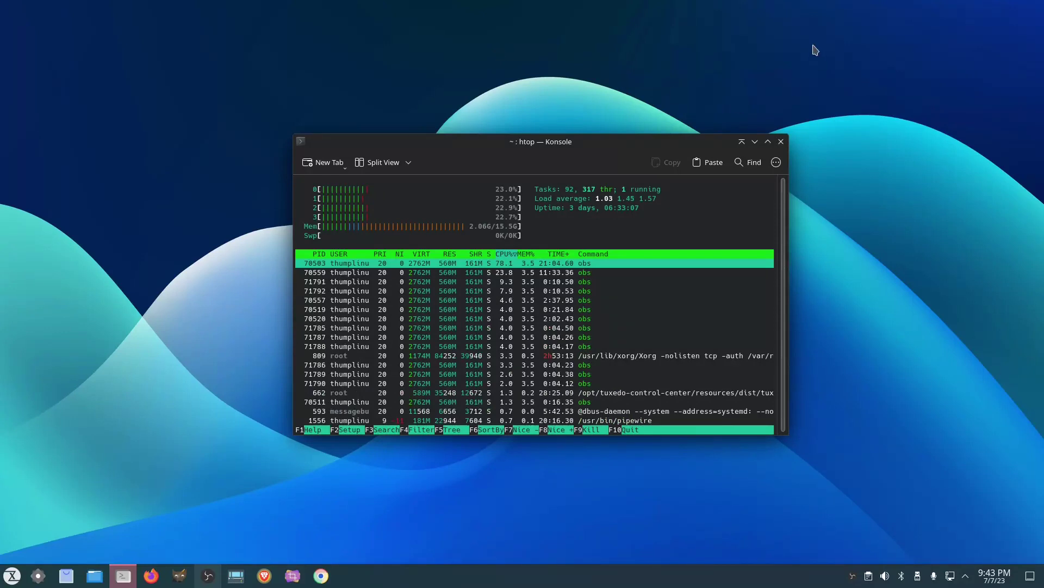
click(782, 142)
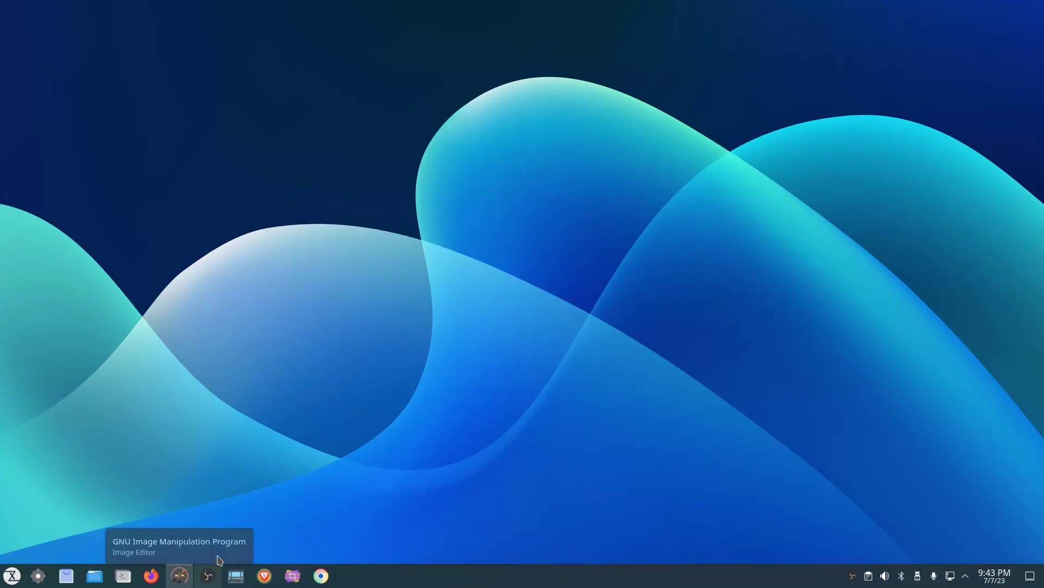
click(180, 576)
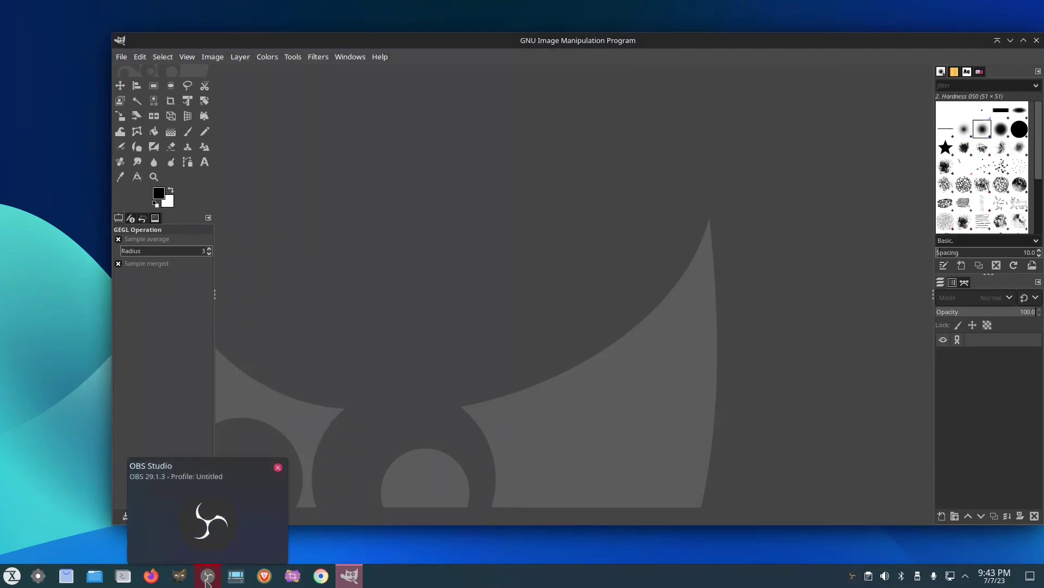
drag(582, 40, 553, 43)
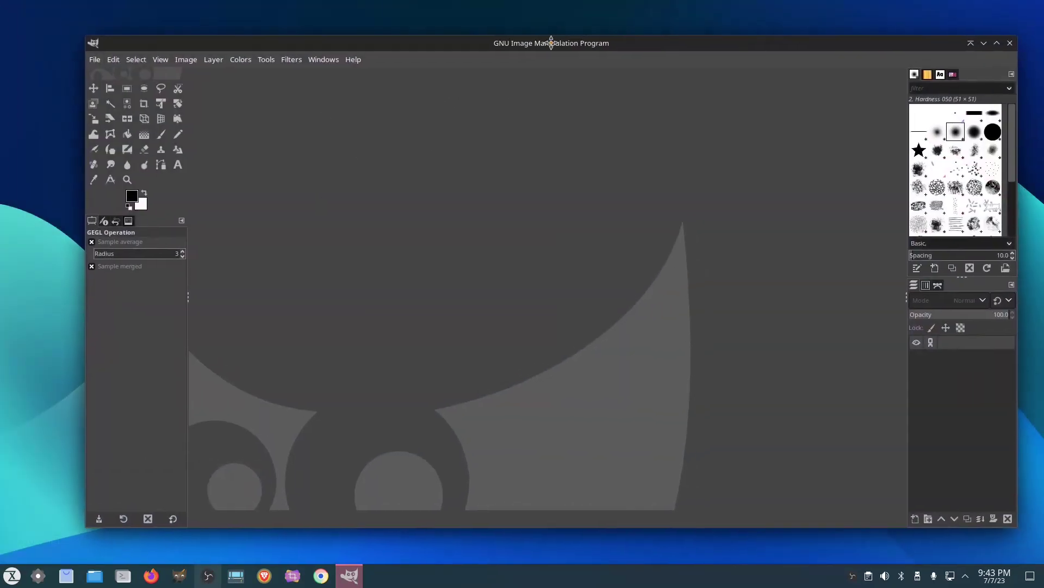
click(93, 59)
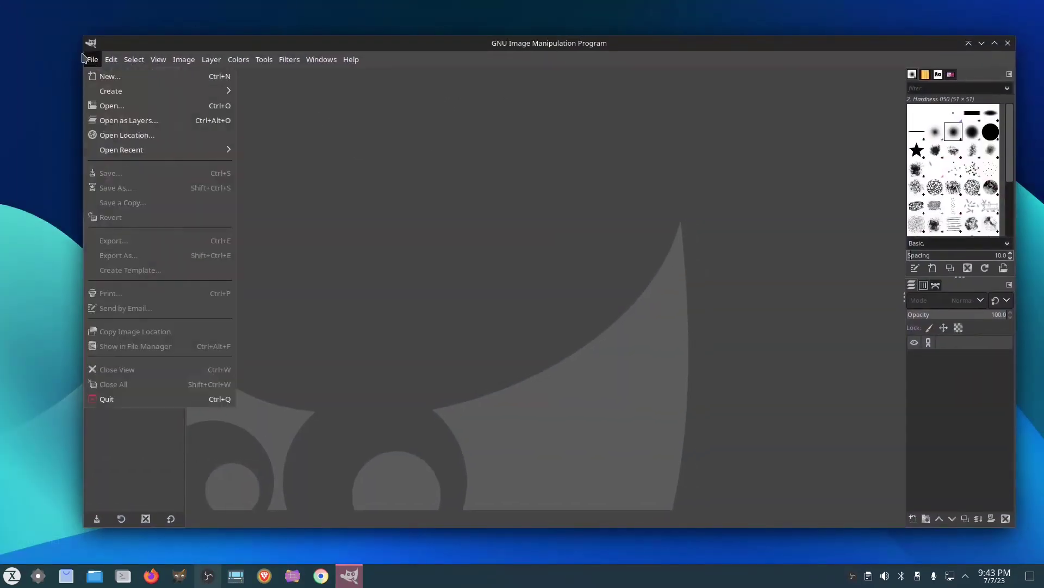
mouse_move(119, 94)
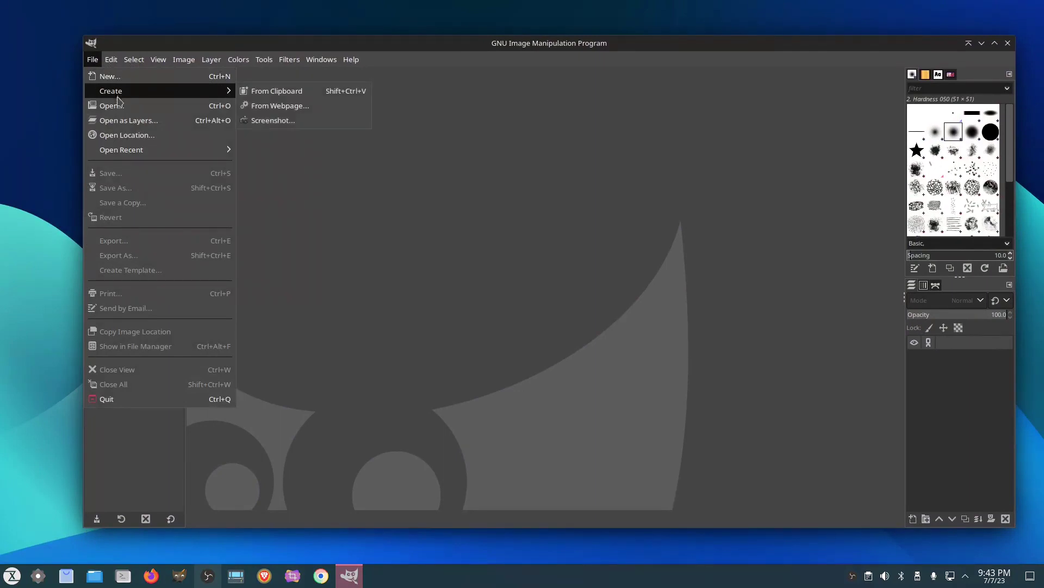
mouse_move(165, 150)
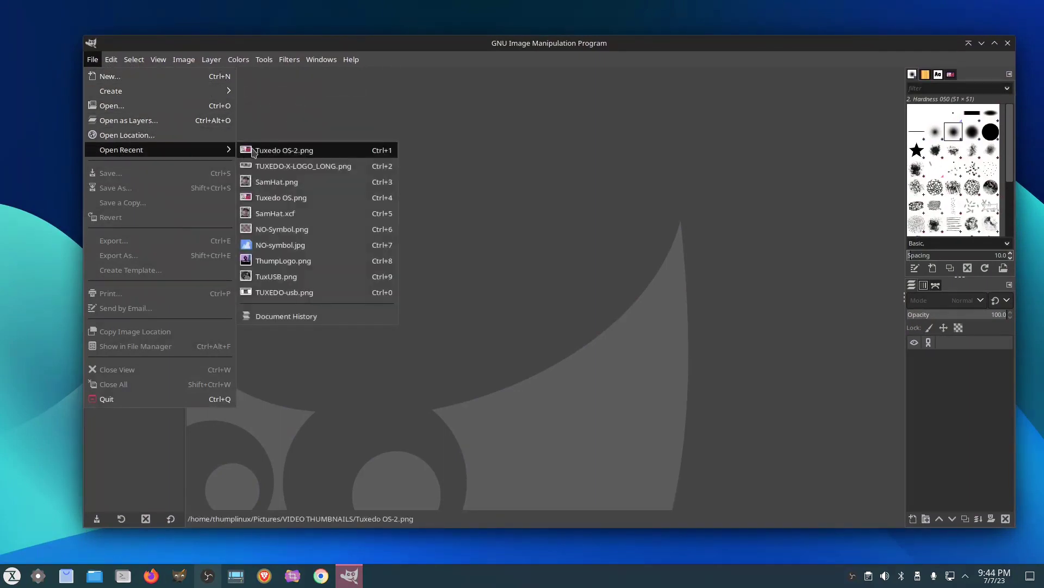
mouse_move(271, 153)
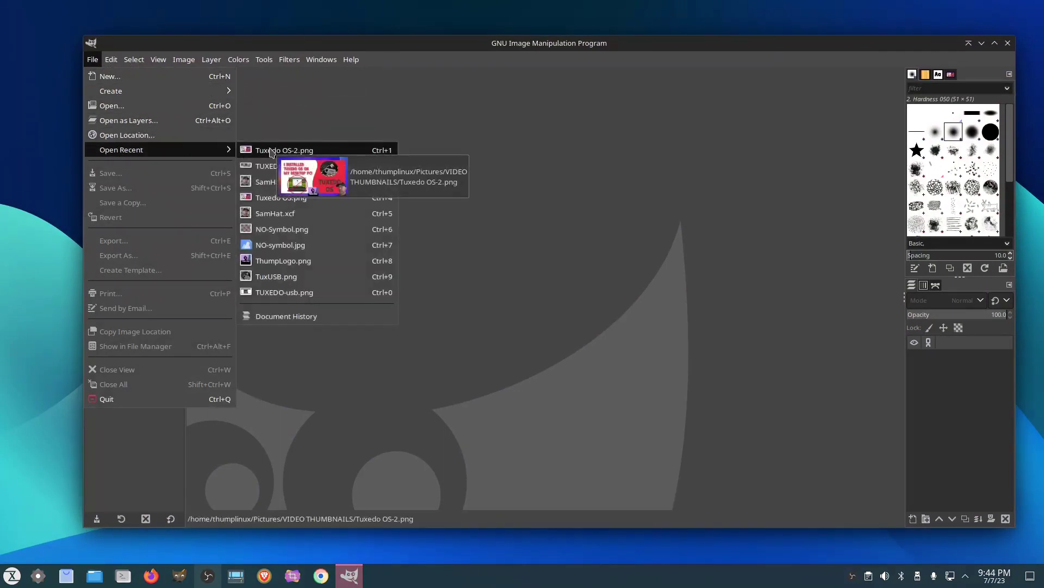
click(312, 152)
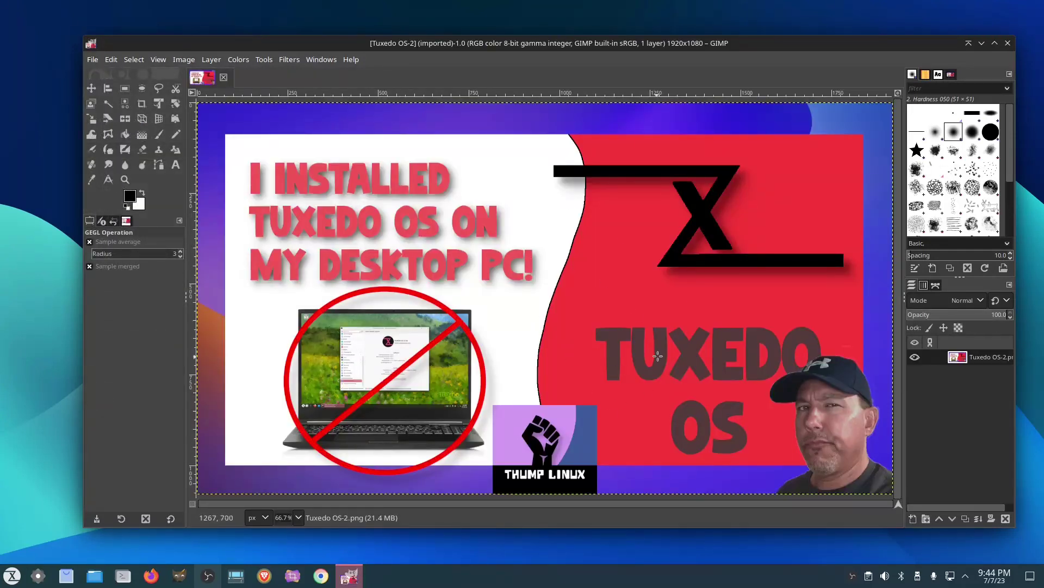
click(1009, 43)
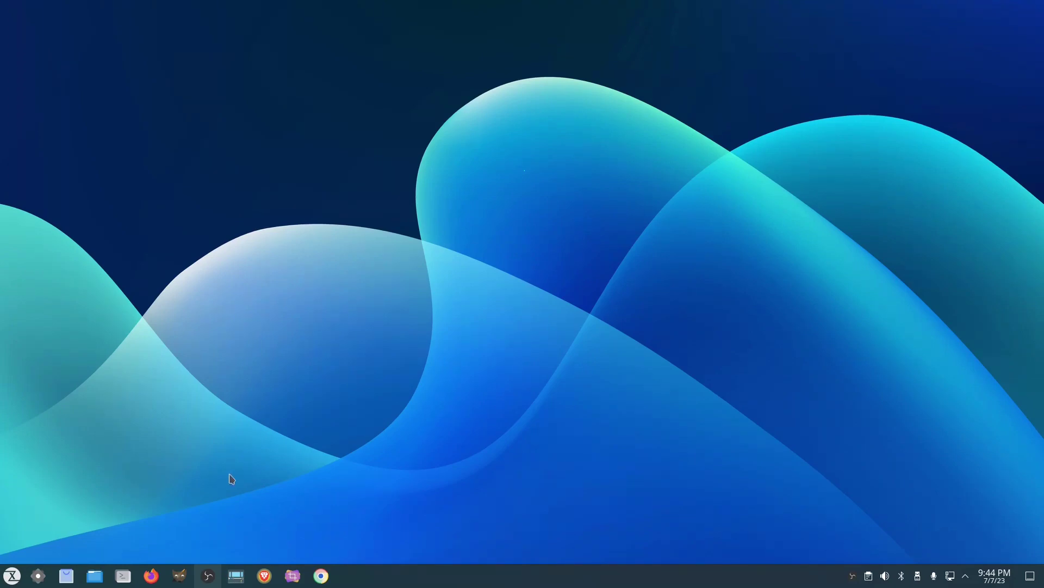
click(236, 575)
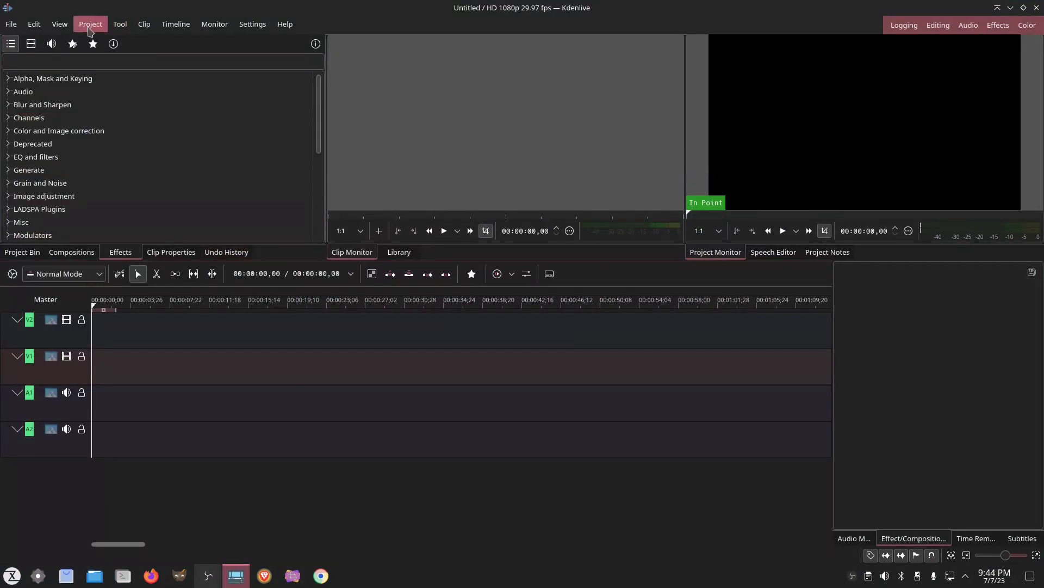
click(11, 24)
mouse_move(62, 74)
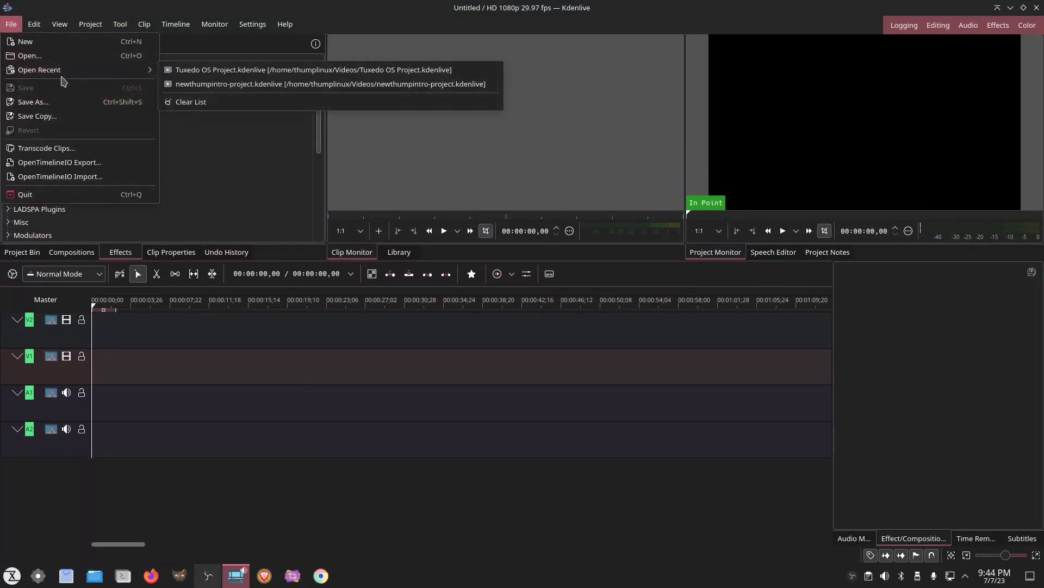
click(181, 73)
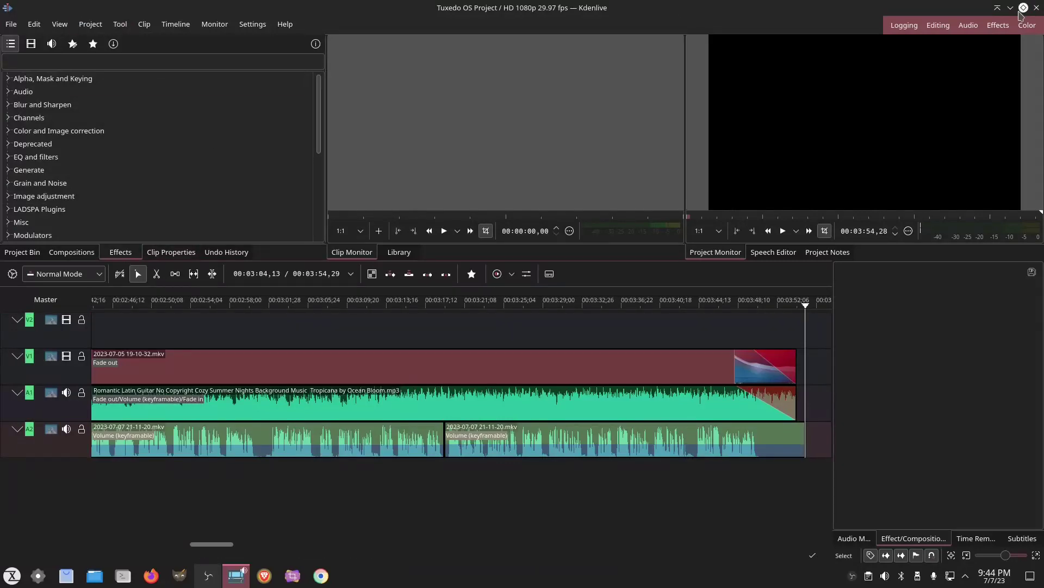
click(1037, 8)
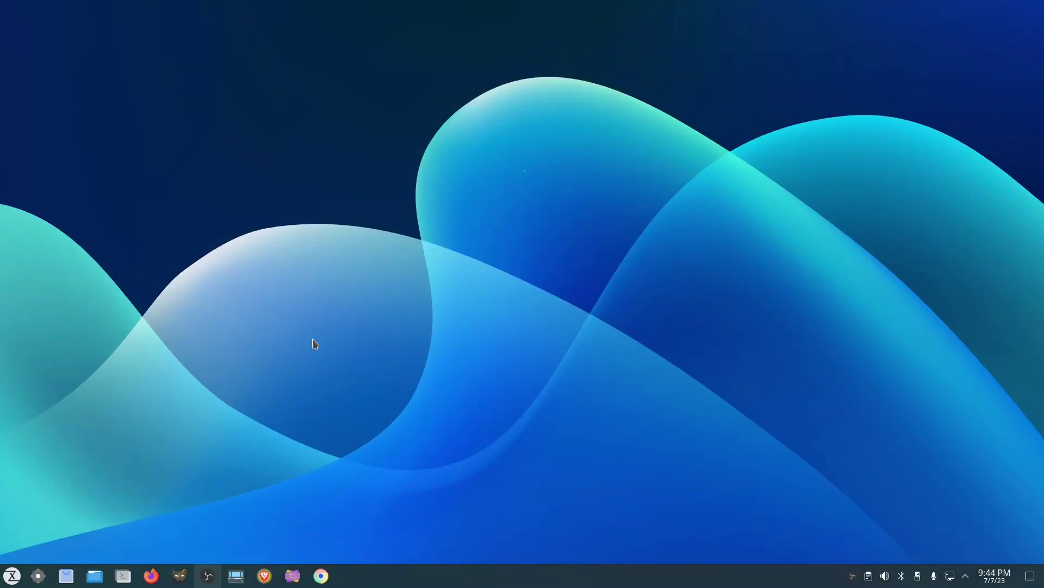
click(9, 567)
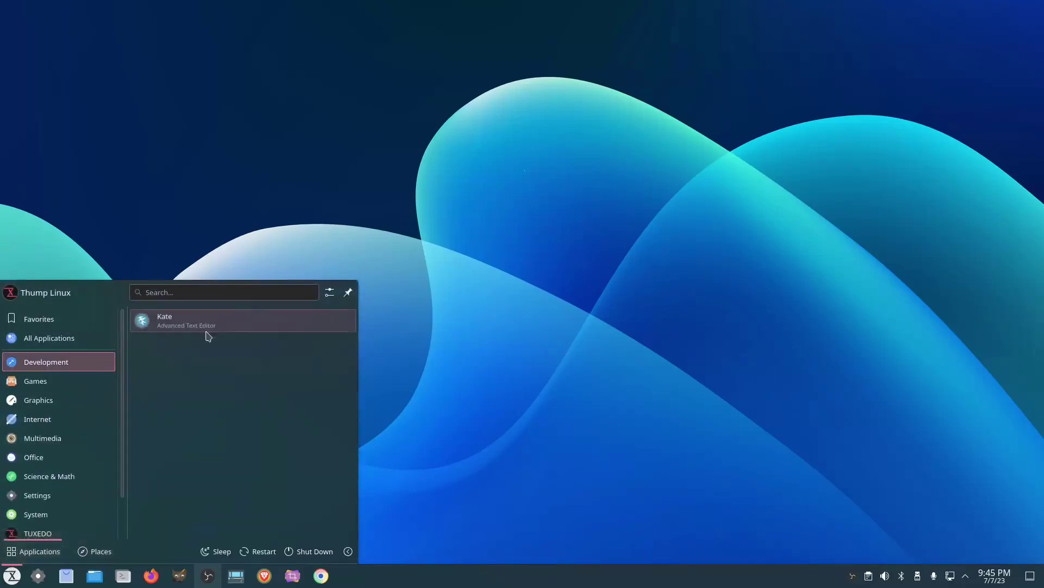
click(122, 233)
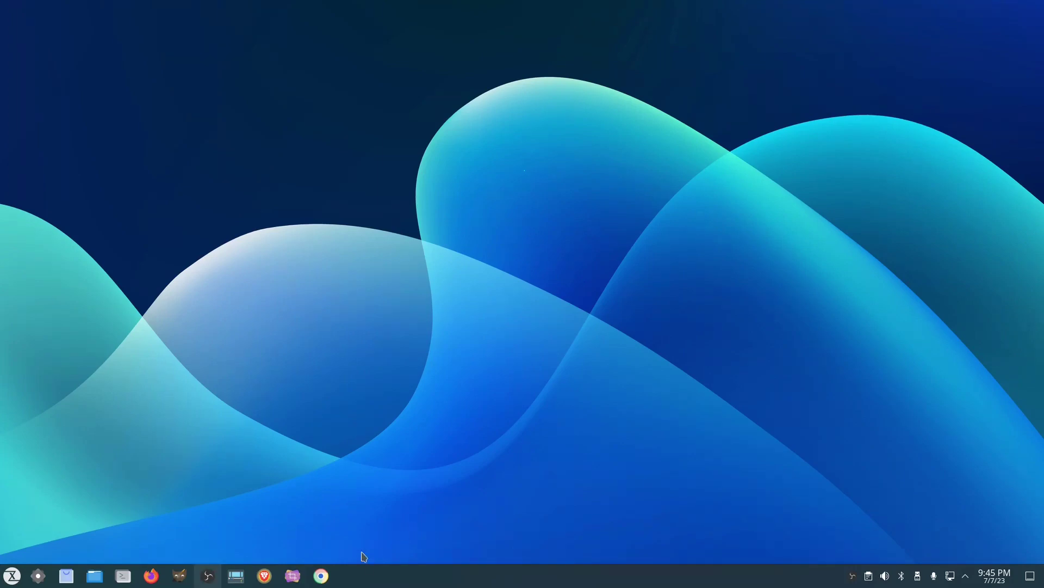
Launch Virtual Machine Manager by searching 'virt' in the application launcher.
key(super)
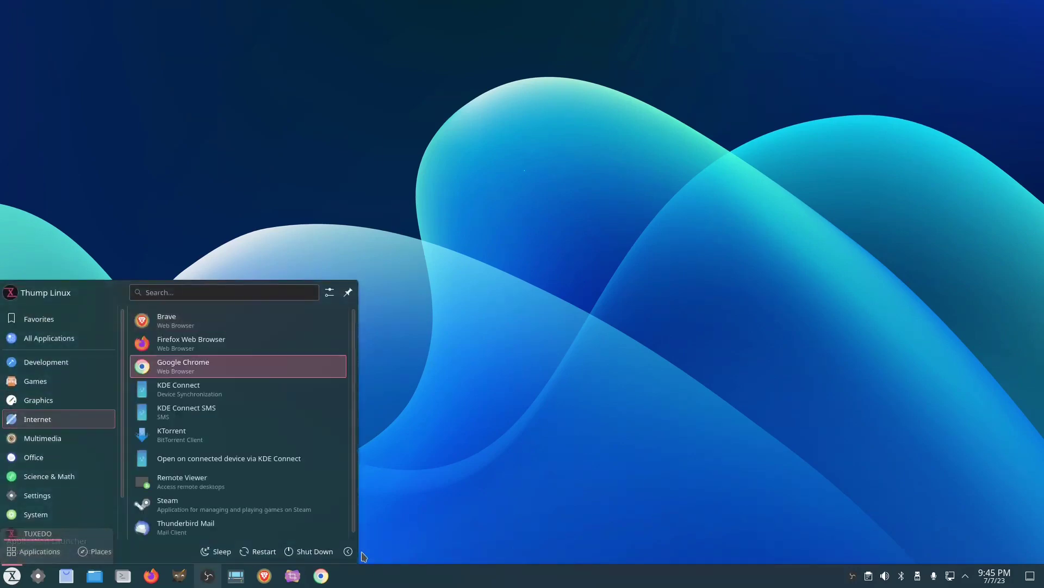
key(Up)
key(ctrl+f)
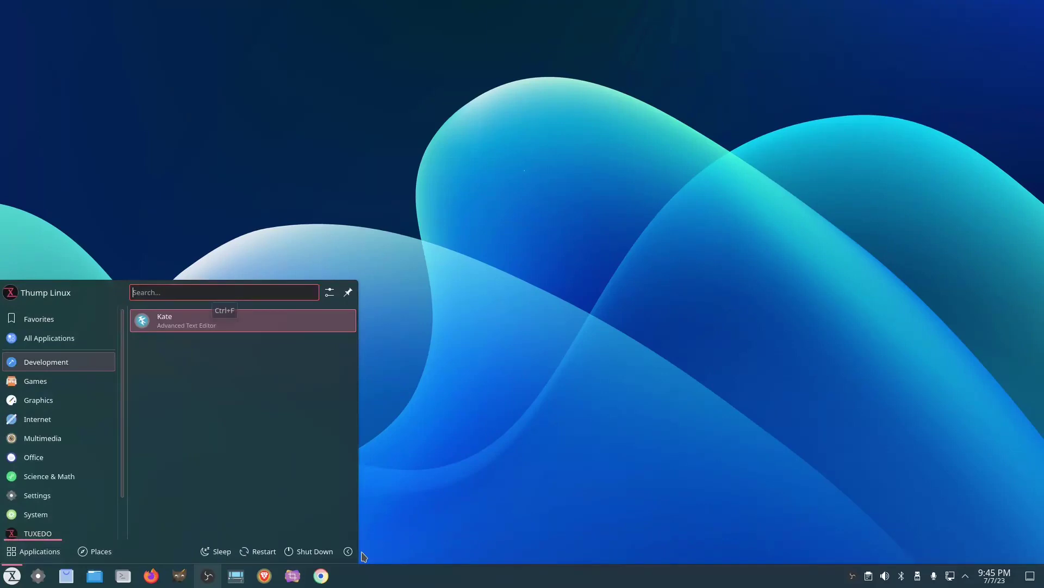
text(virt)
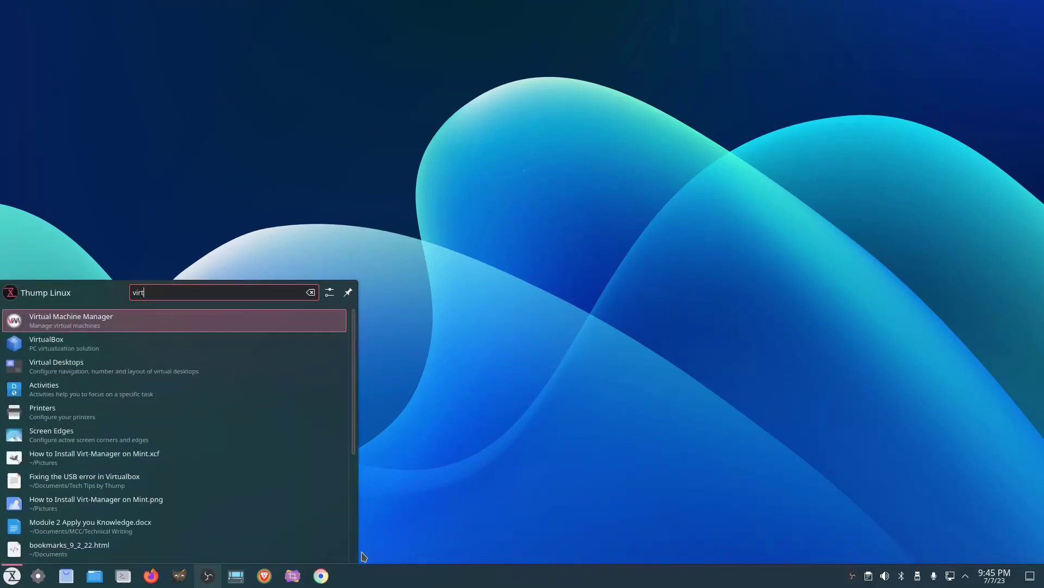
key(Return)
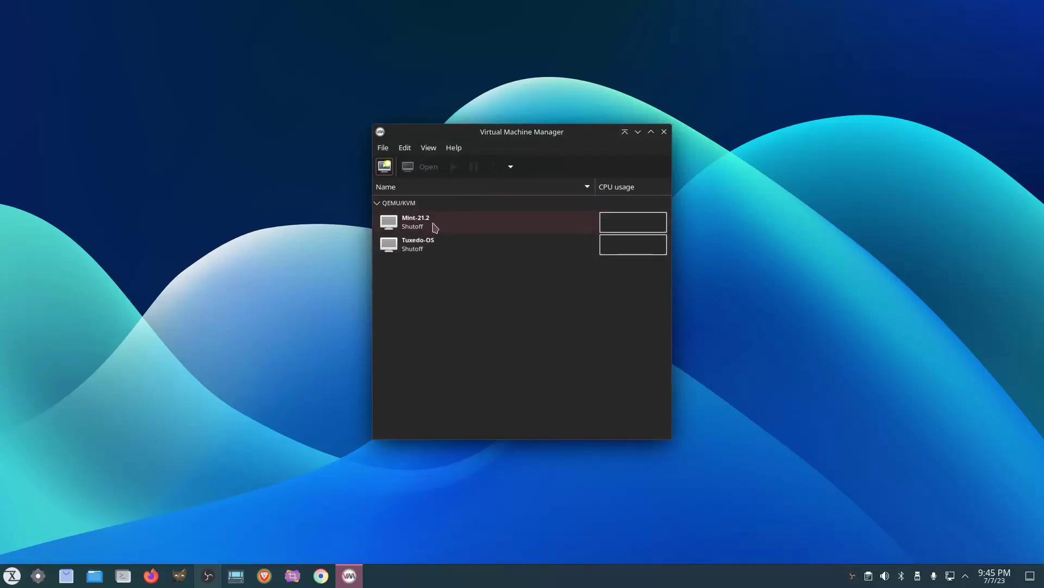
Start the Mint-21.2 virtual machine from its right-click menu.
click(451, 218)
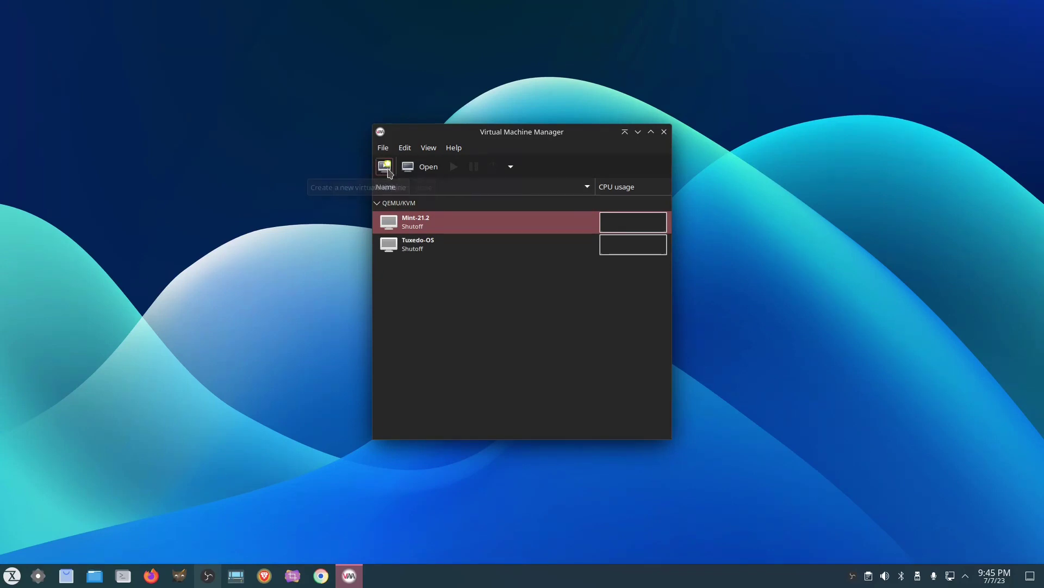
double_click(436, 220)
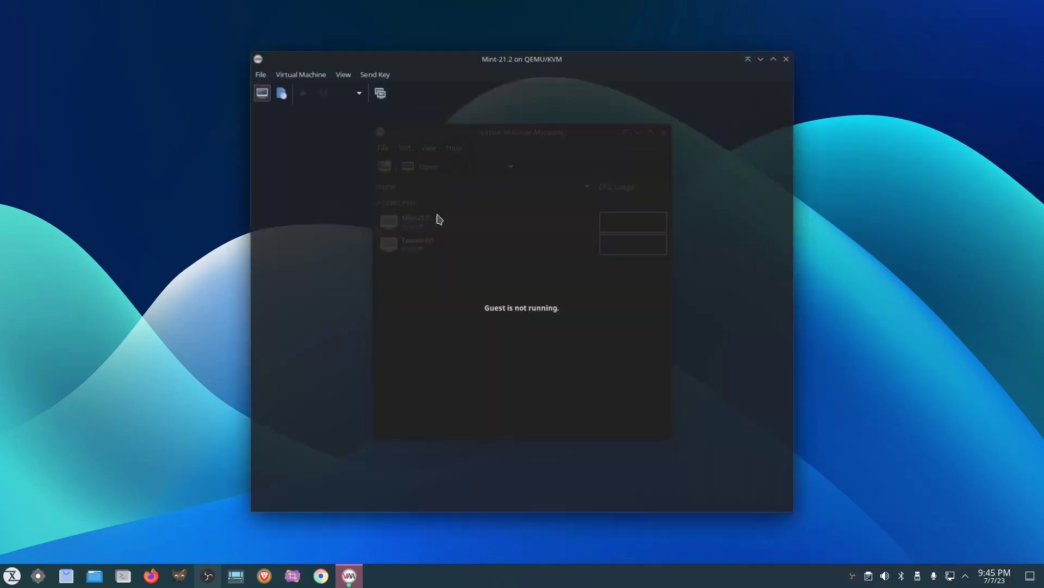
right_click(467, 231)
click(528, 237)
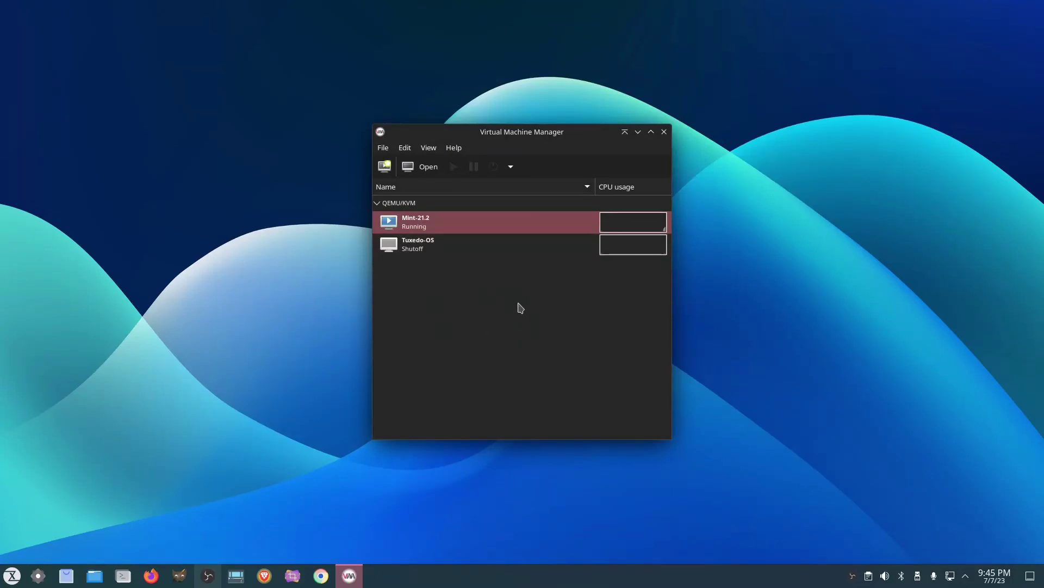
Open the console window of the running Mint-21.2 machine.
click(426, 167)
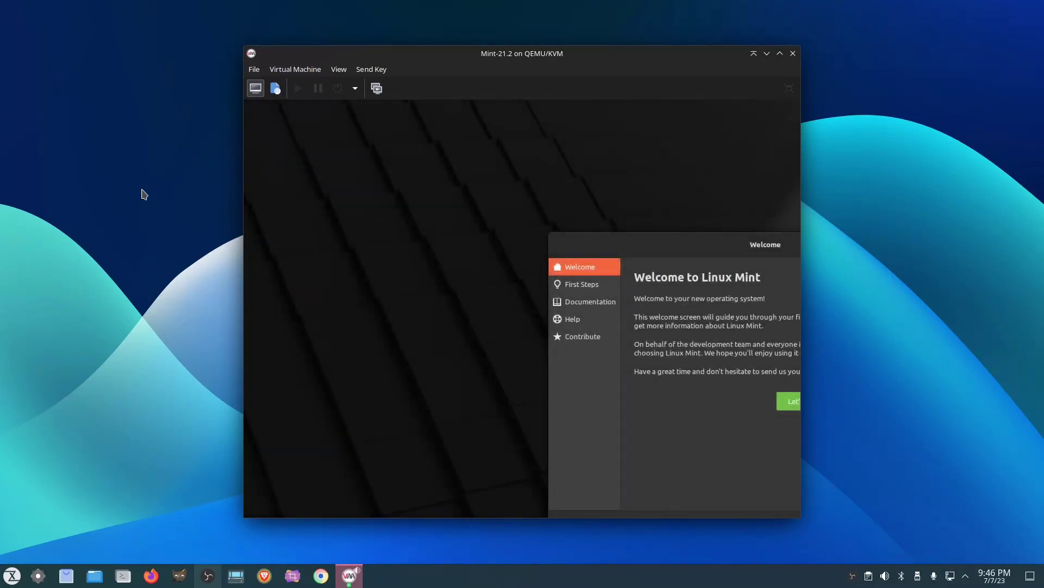
Show the Mint guest full screen and dismiss the Welcome to Linux Mint window.
click(789, 89)
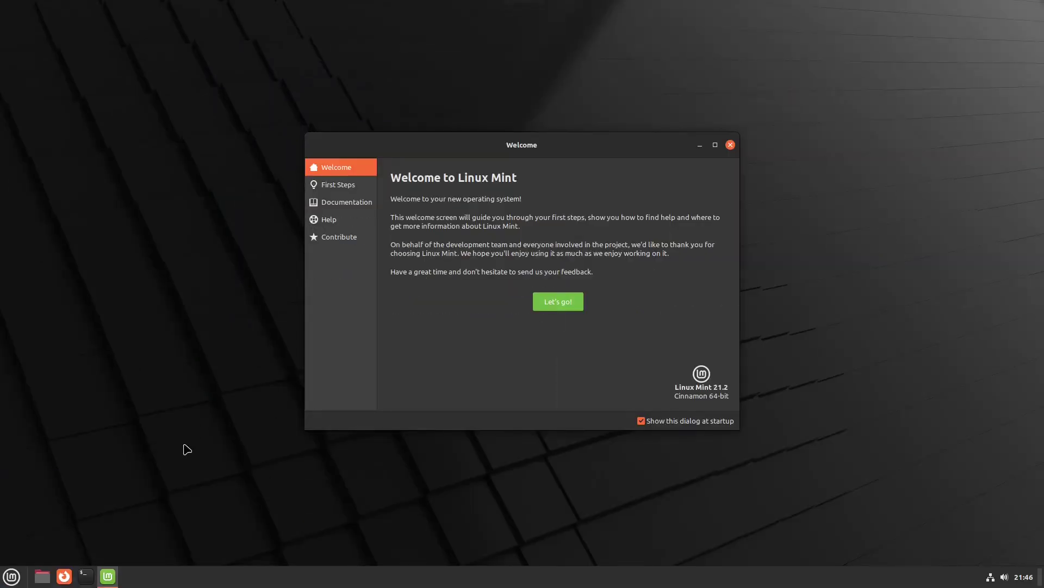
click(731, 146)
click(11, 576)
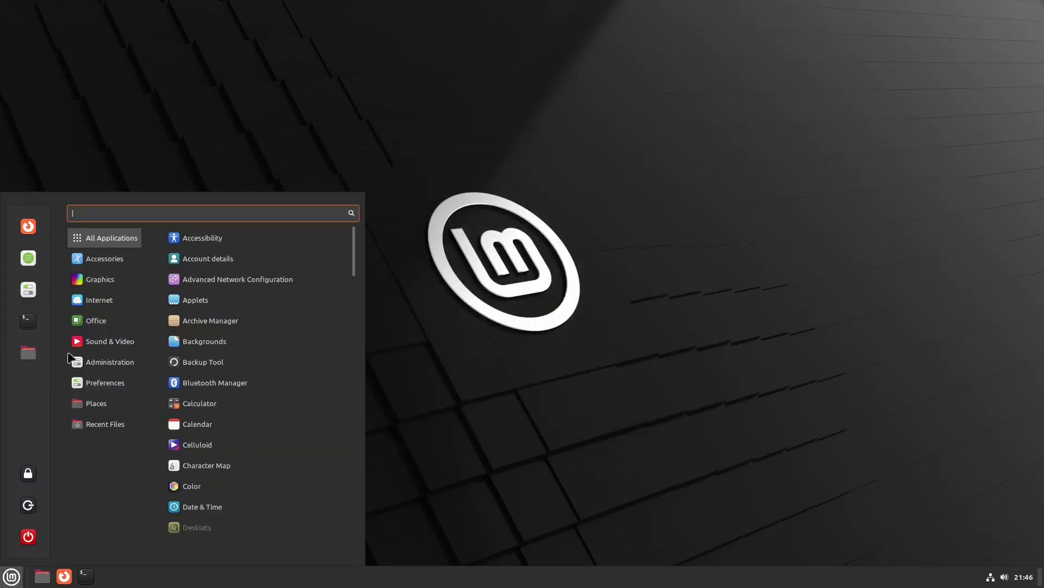
View System Info (Mint 21.2, kernel 5.15.0-76) in Mint System Settings, then close it.
mouse_move(100, 279)
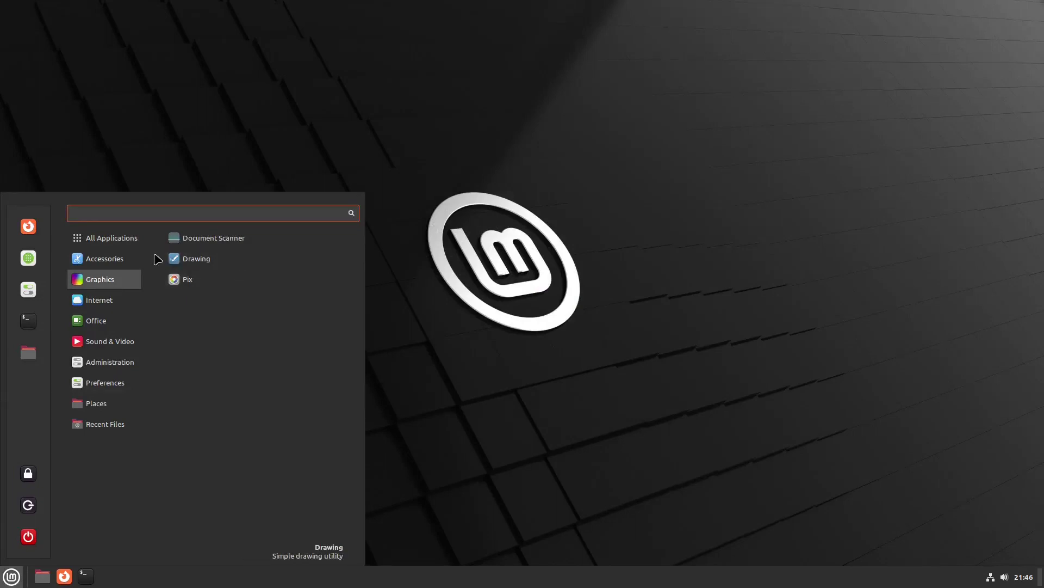
click(28, 290)
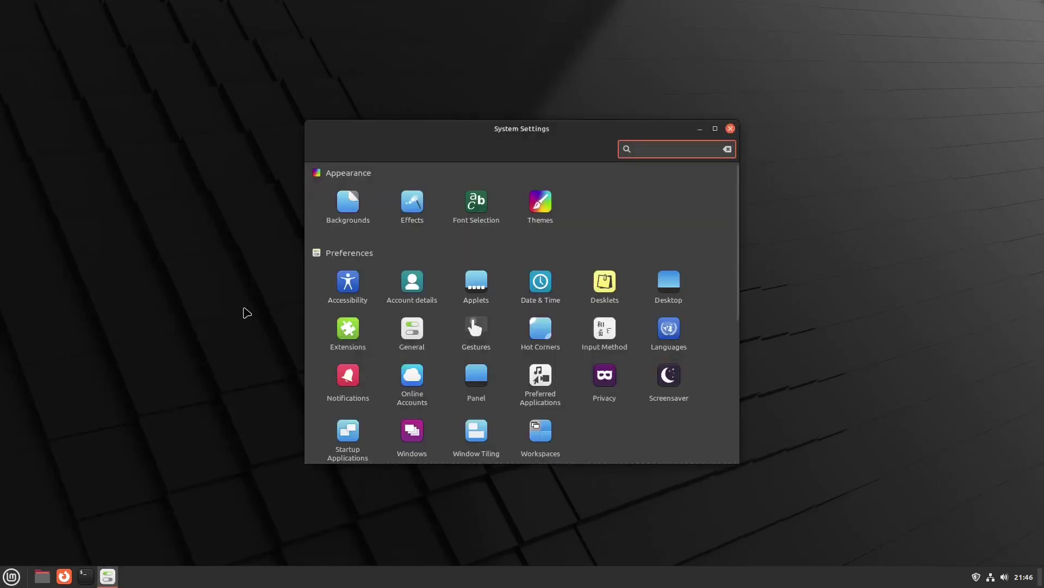
scroll(647, 391, down, 5)
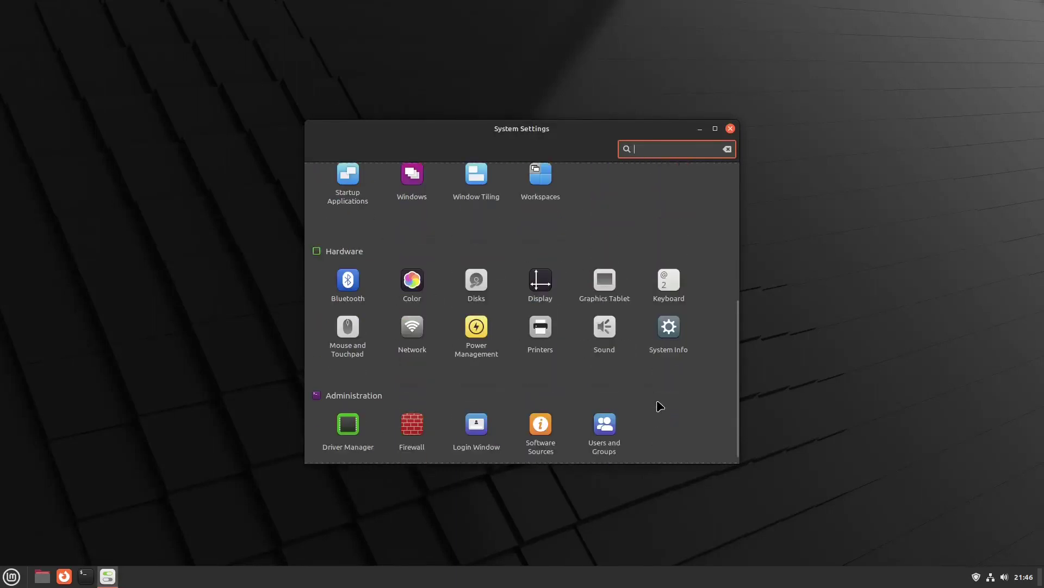
scroll(659, 408, down, 1)
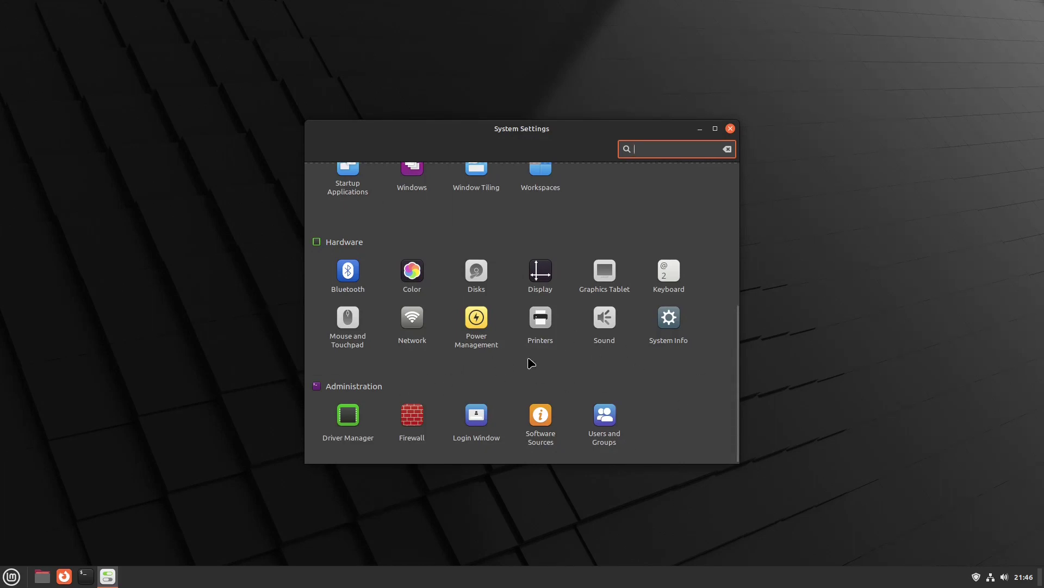
click(666, 320)
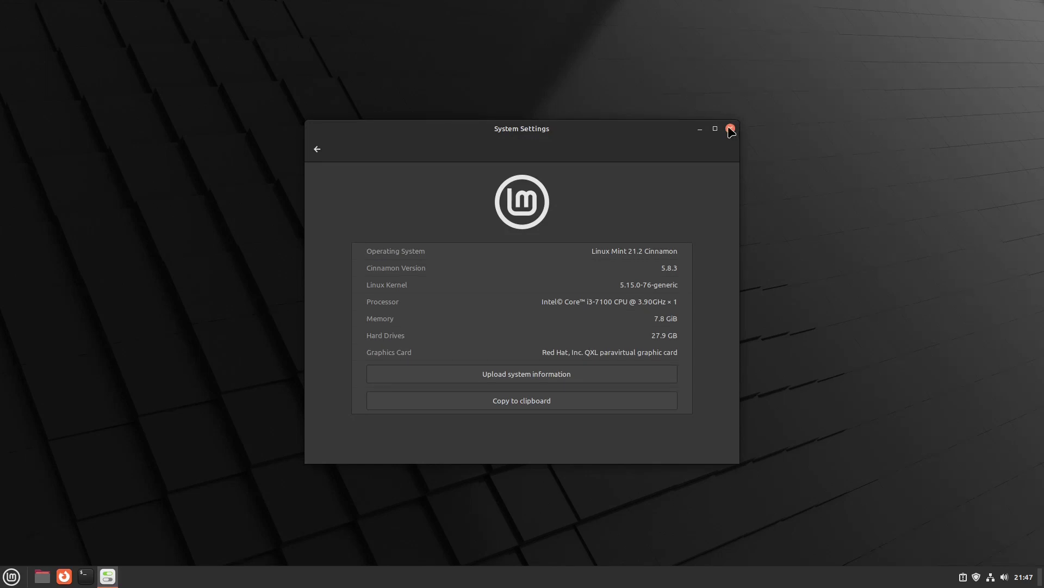
click(730, 128)
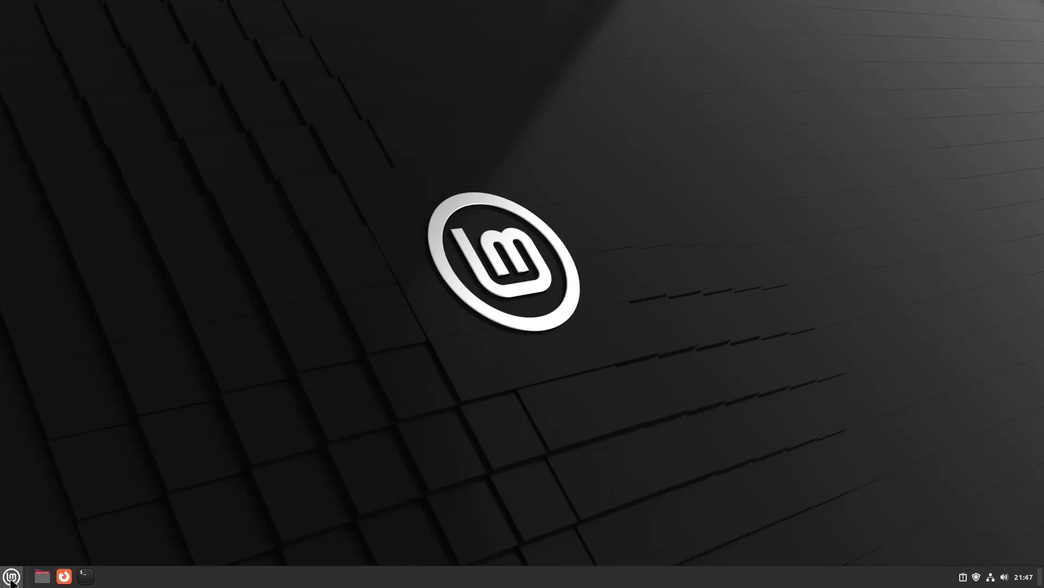
Shut down the Linux Mint guest from the Mint menu's Quit options.
click(11, 578)
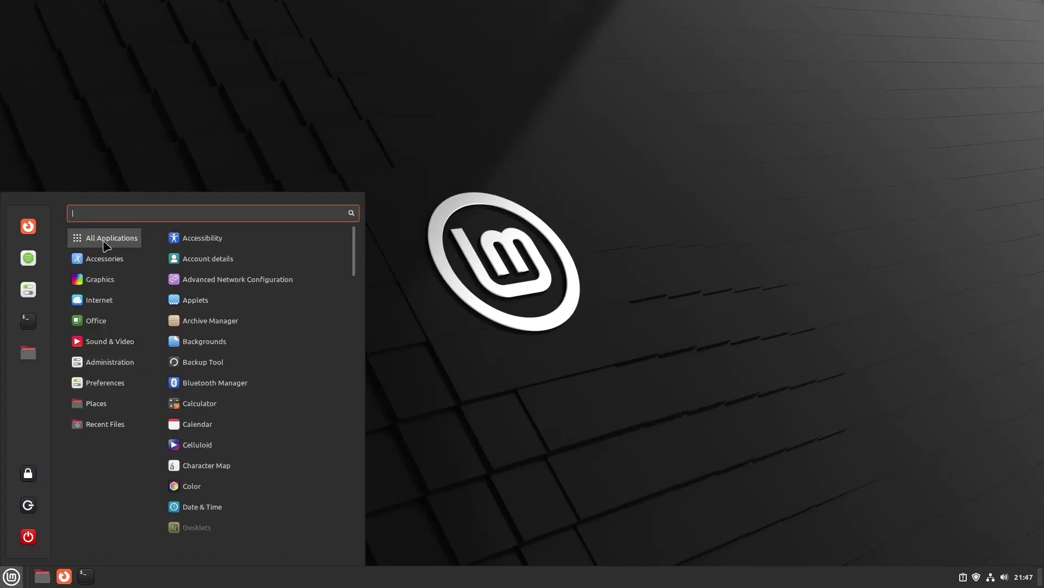
mouse_move(106, 257)
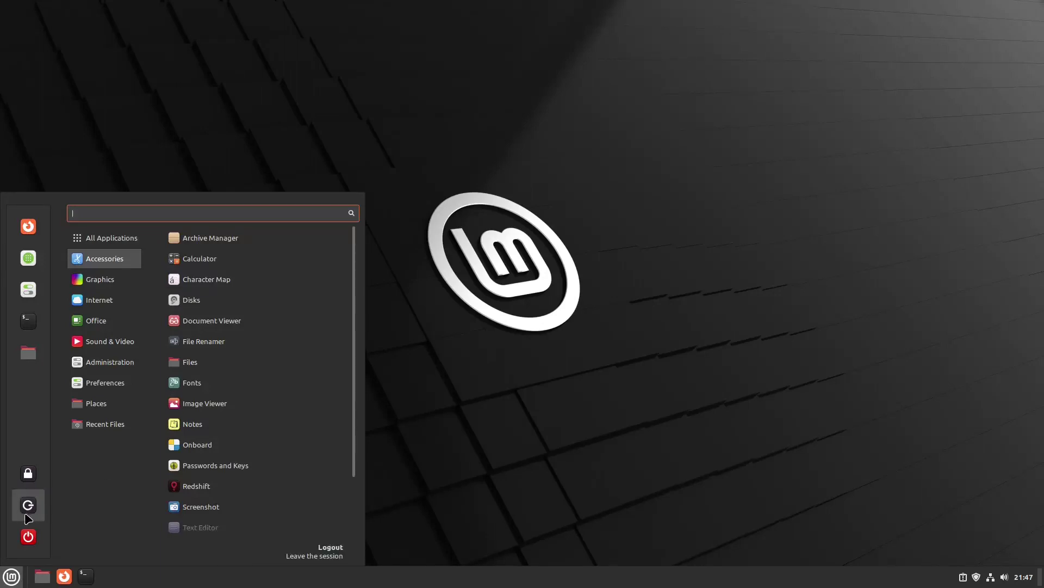
click(29, 537)
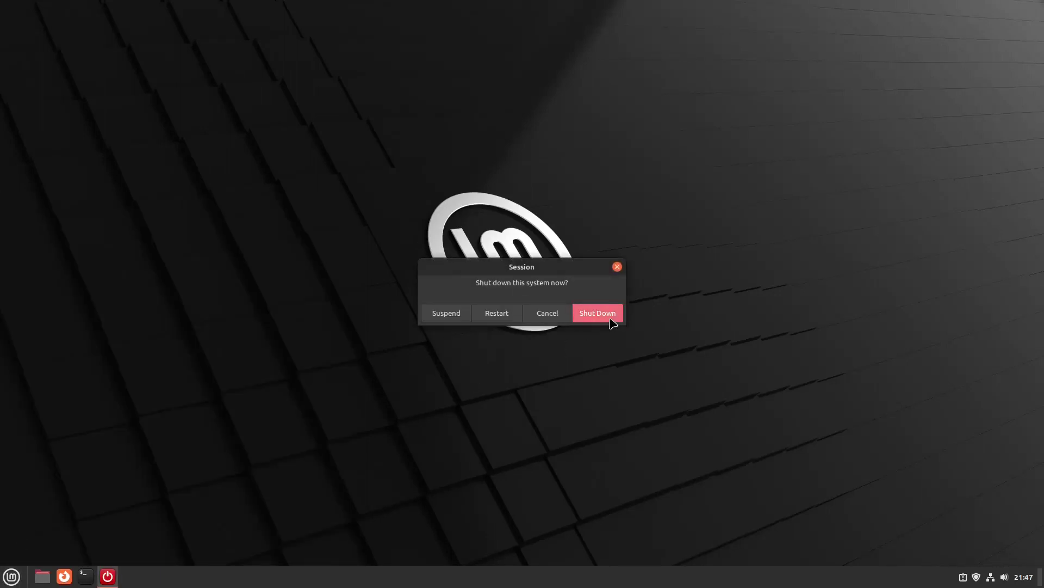
click(610, 320)
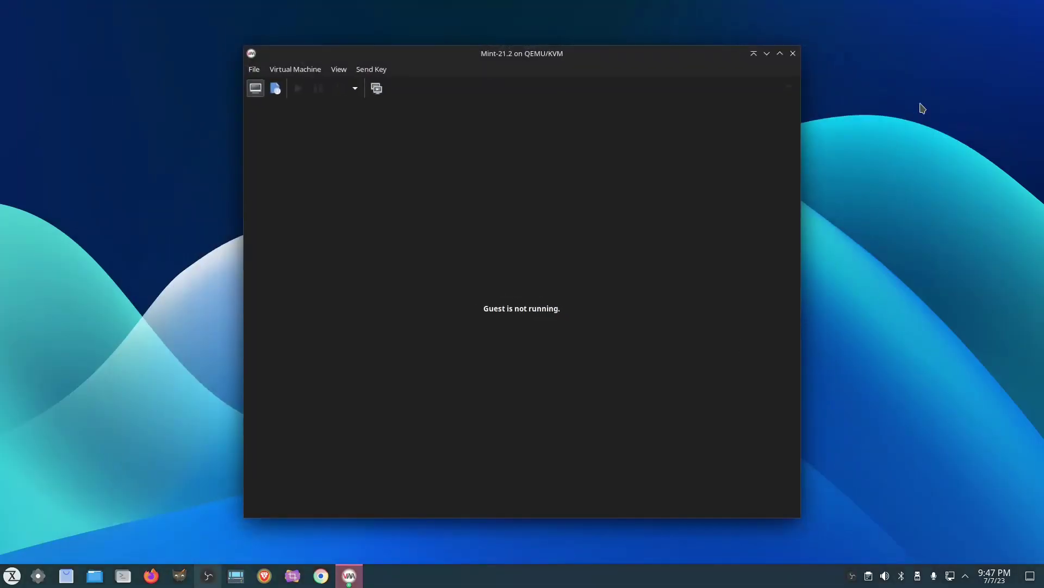
Close the Mint-21.2 console window and the Virtual Machine Manager window.
drag(598, 54, 551, 65)
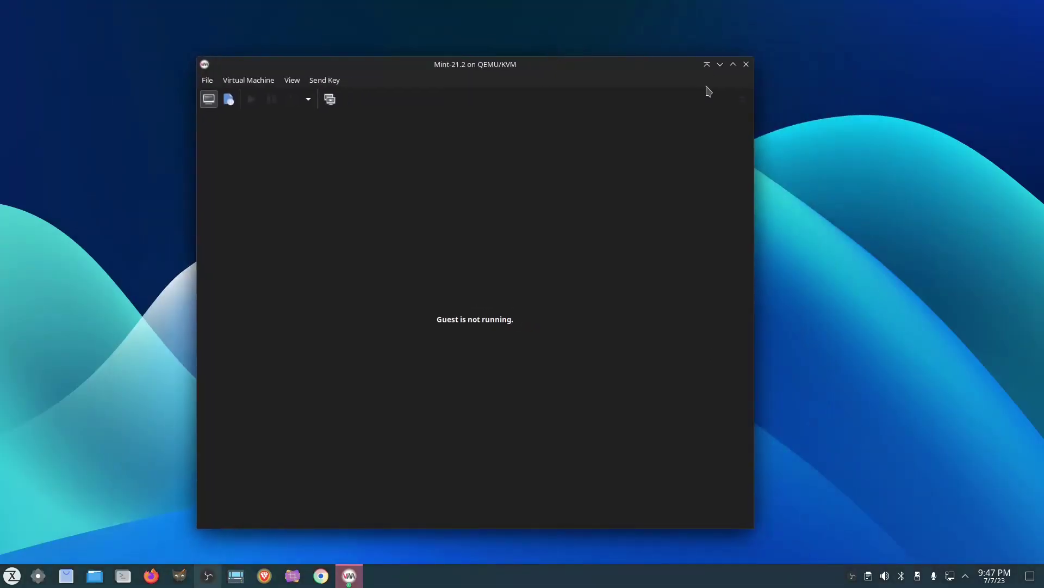
click(745, 65)
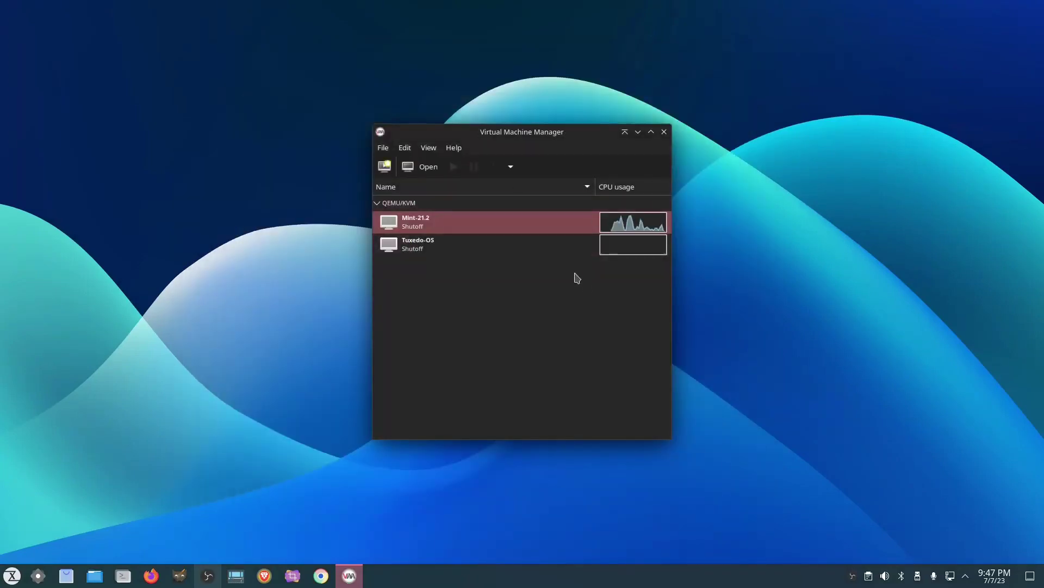
click(665, 132)
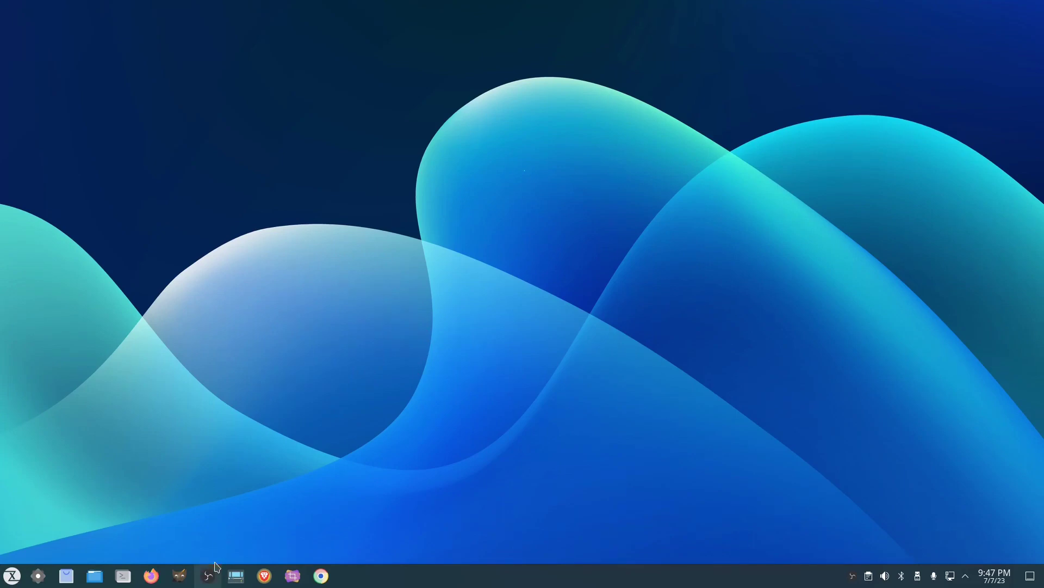
Launch Chrome, search Google for 'tuxedo os download' and open the TUXEDO OS ISO Downloads page.
click(321, 575)
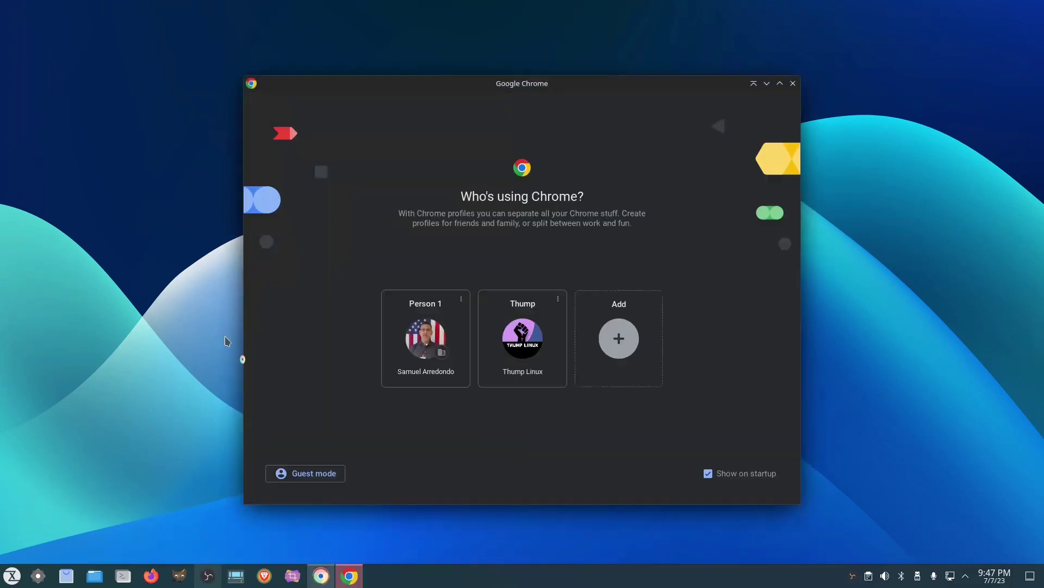
click(523, 338)
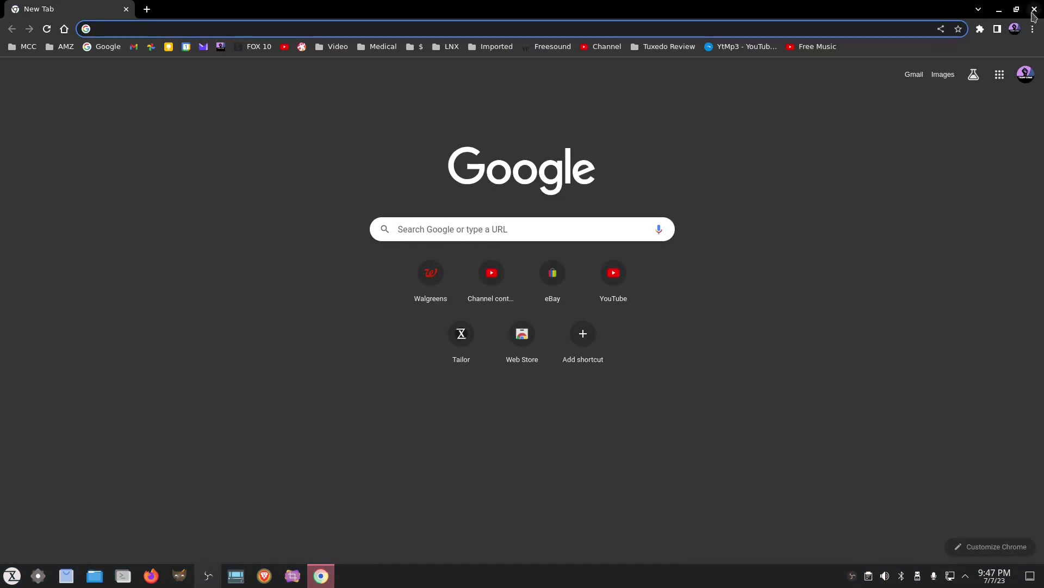
click(543, 29)
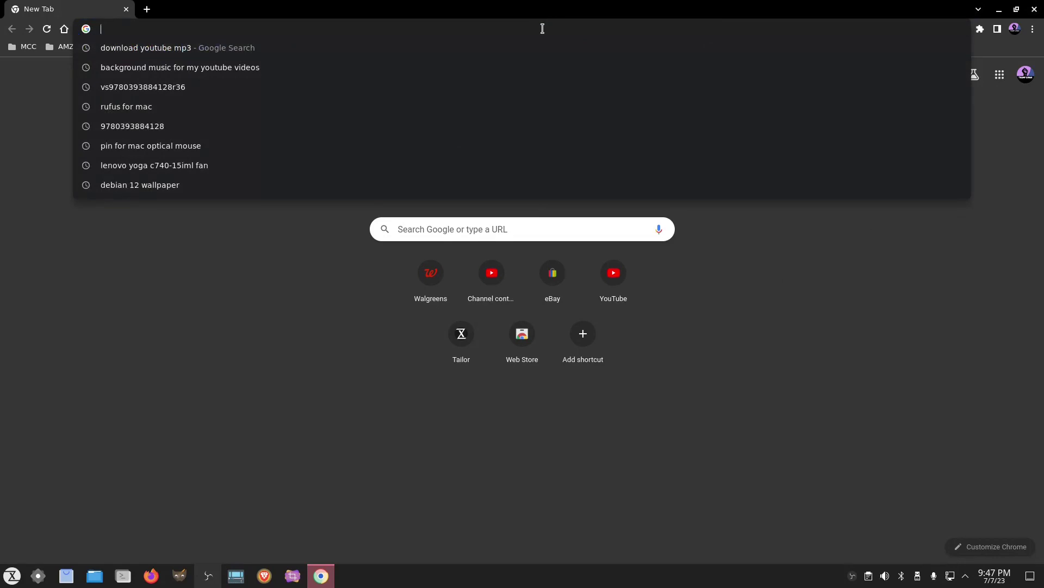
text(tuxedo)
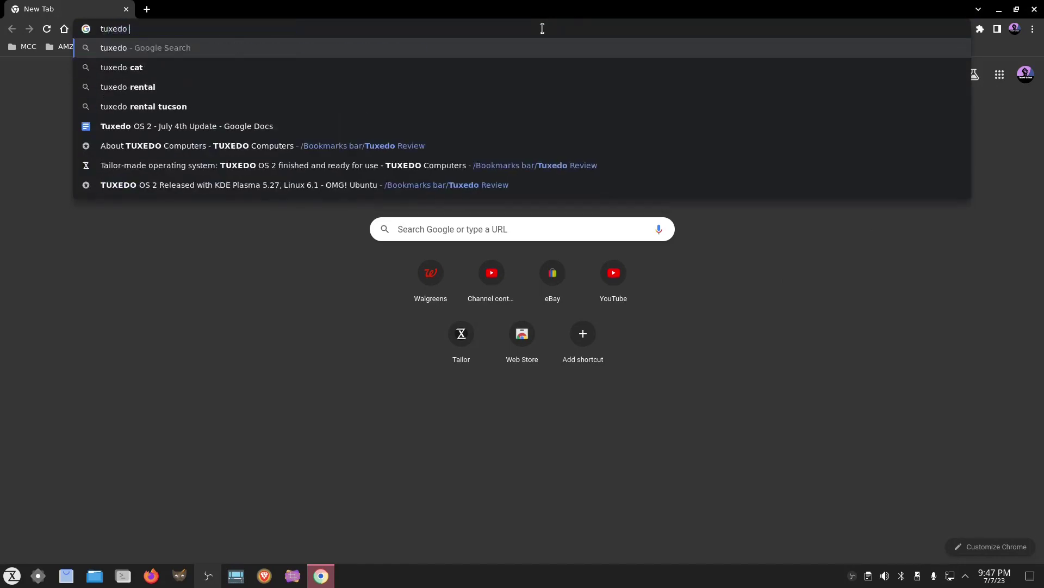
key(BackSpace)
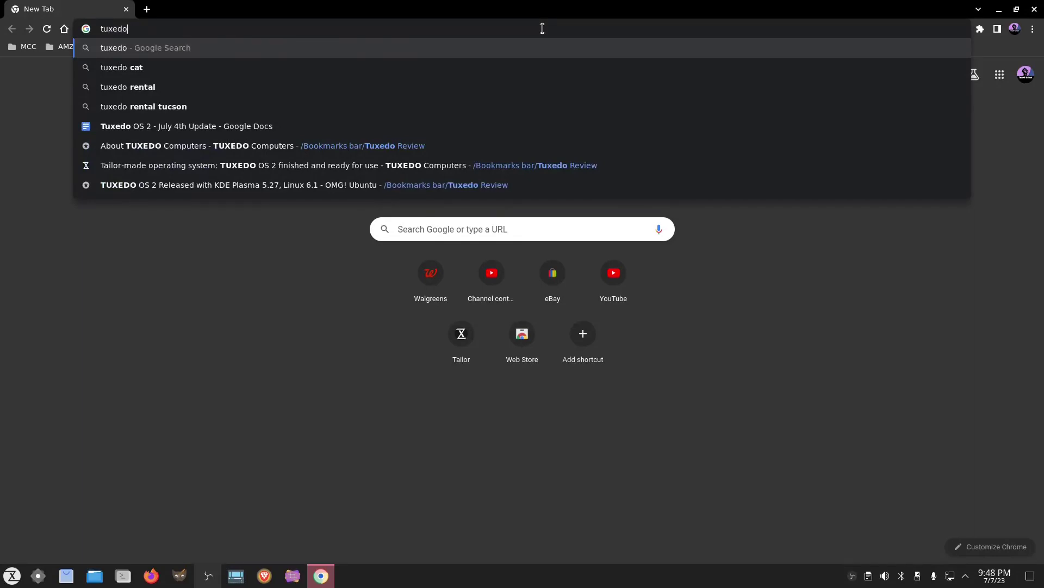
text(os )
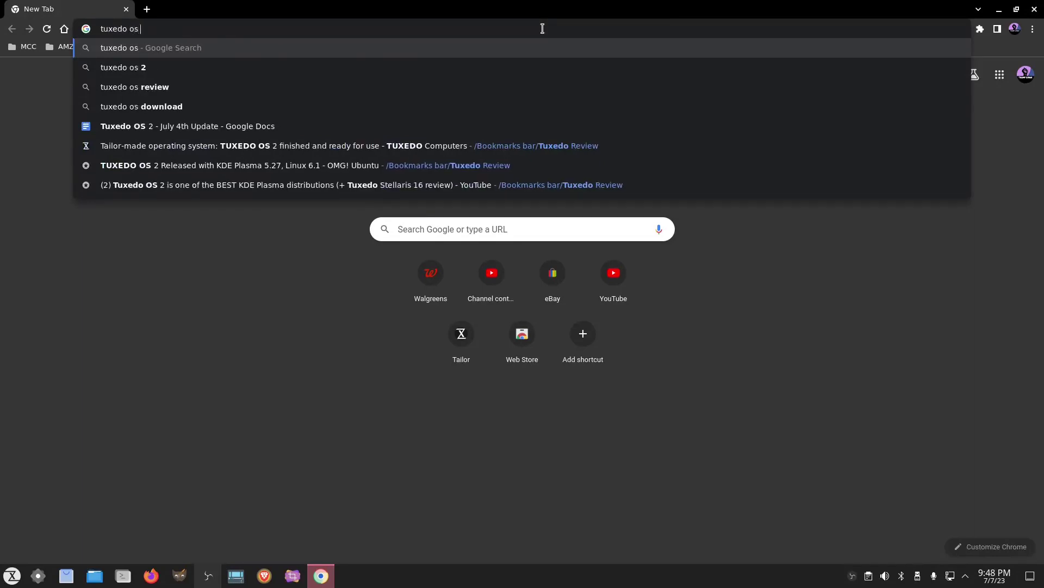
text(download)
key(Return)
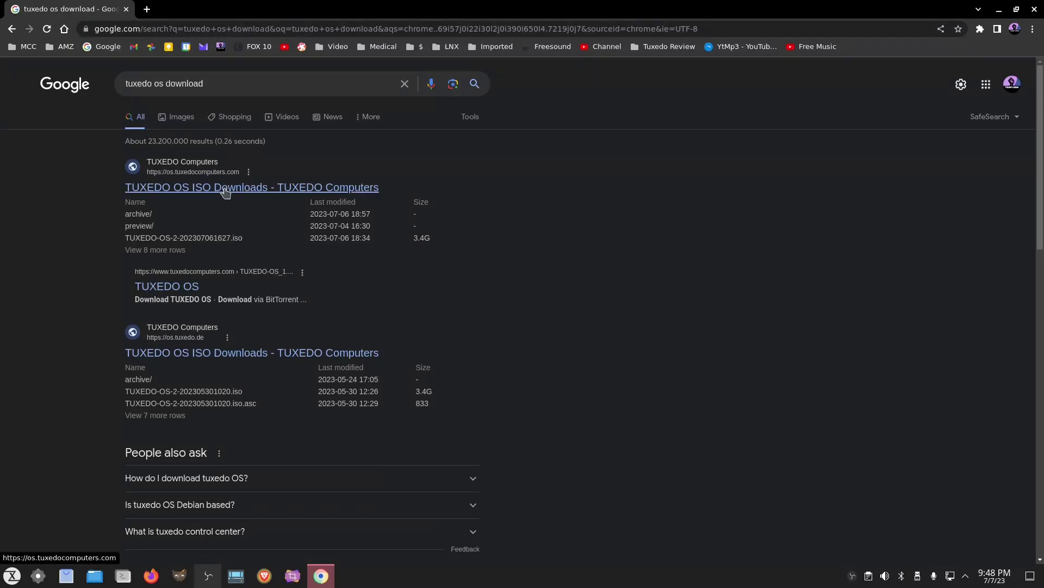
click(225, 189)
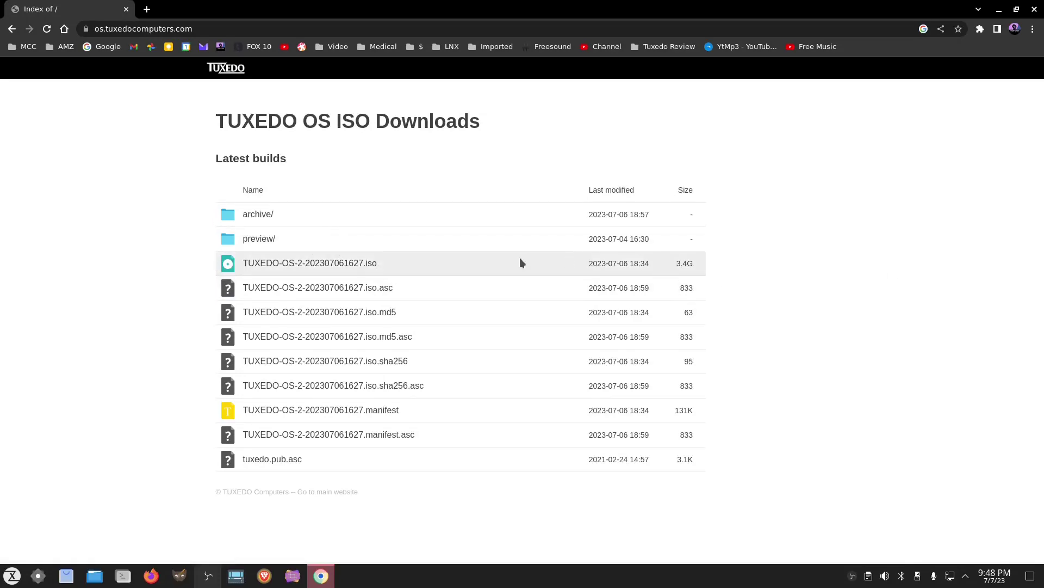
Start the TUXEDO-OS-2-202307061627.iso download, cancel it, and close Chrome.
click(321, 265)
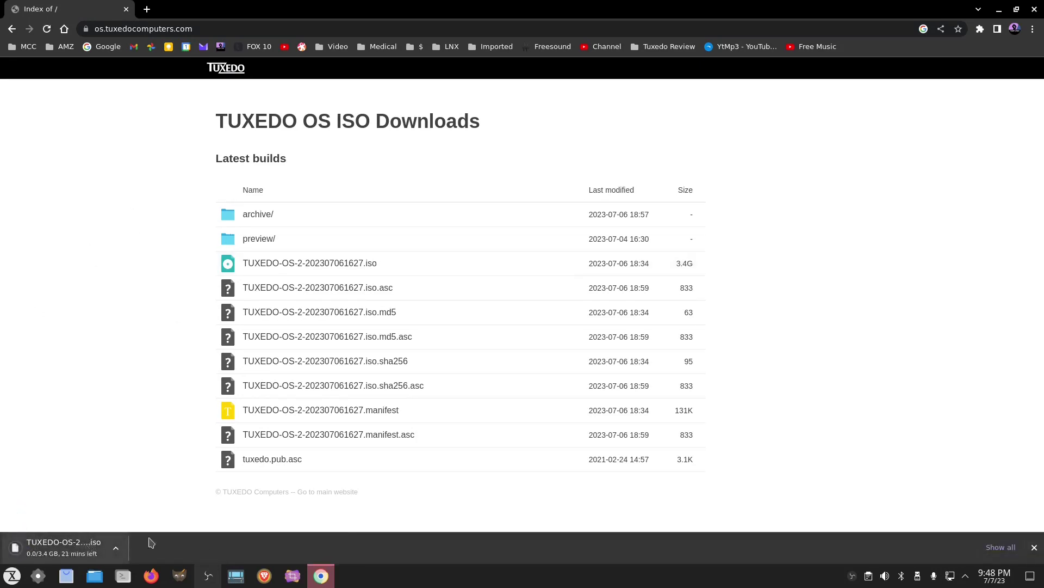
click(115, 548)
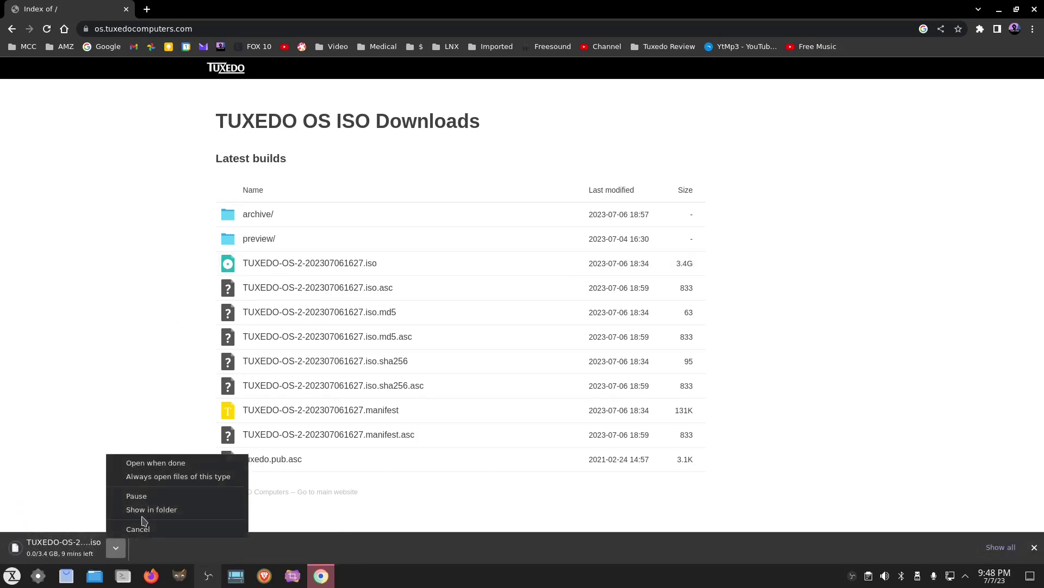
click(143, 529)
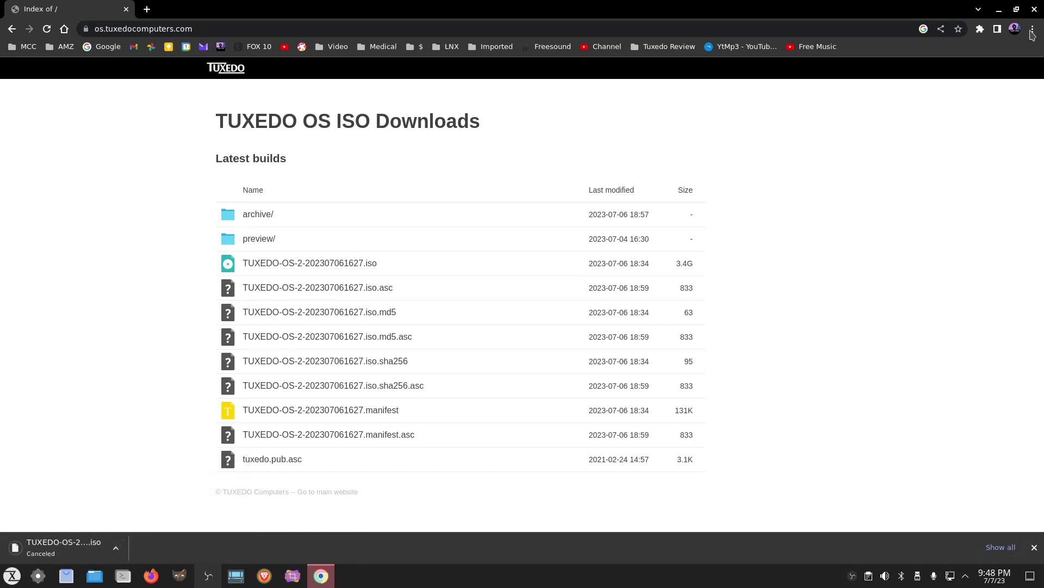
click(1033, 11)
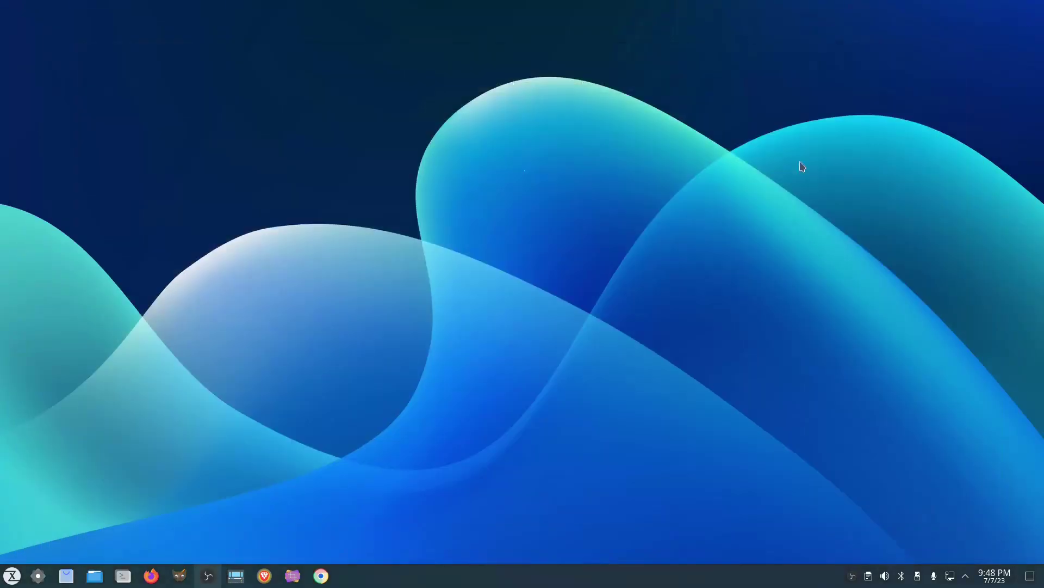